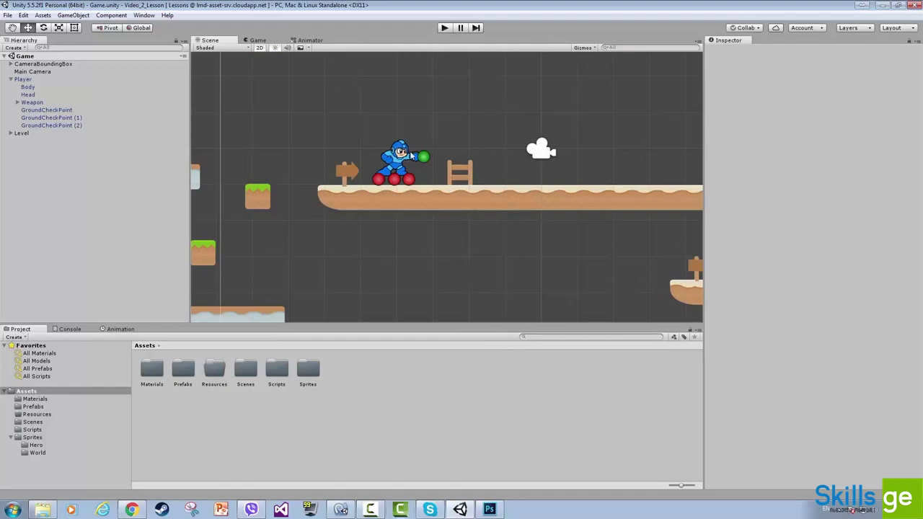
pyautogui.scroll(3, 411, 132)
pyautogui.moveTo(397, 105); pyautogui.dragTo(404, 106, button='middle')
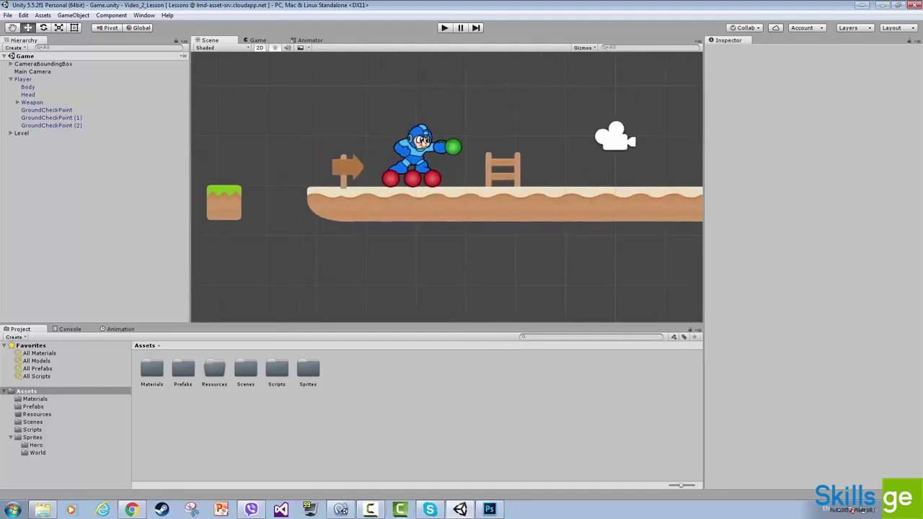
pyautogui.scroll(2, 423, 144)
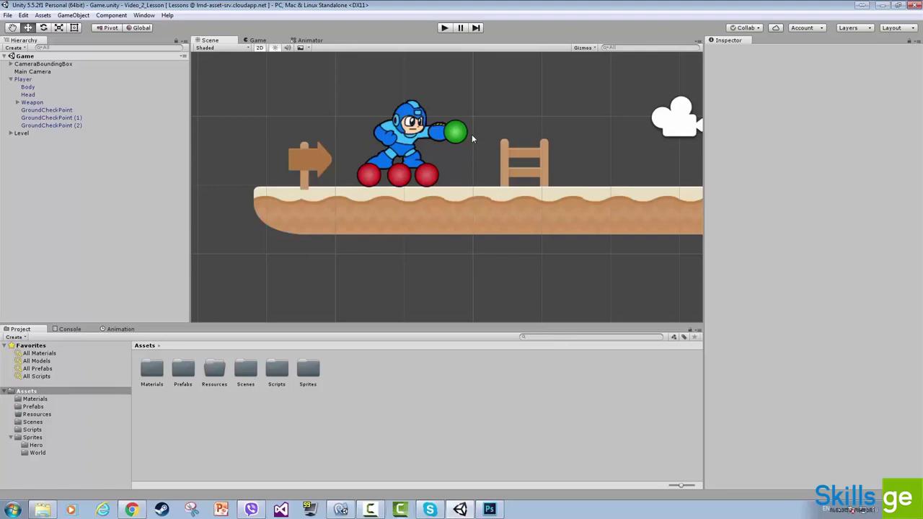
pyautogui.click(35, 80)
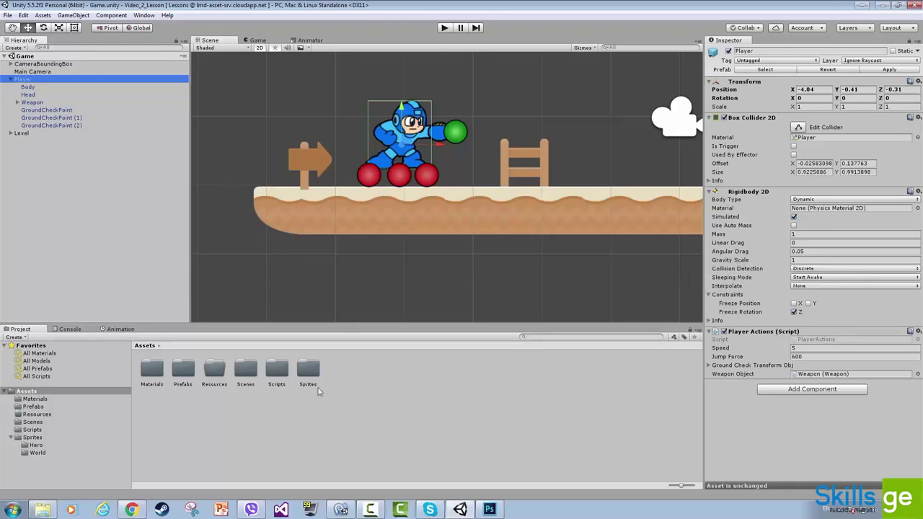
# Create a folder named Animations directly under Assets and open it.
pyautogui.click(30, 391)
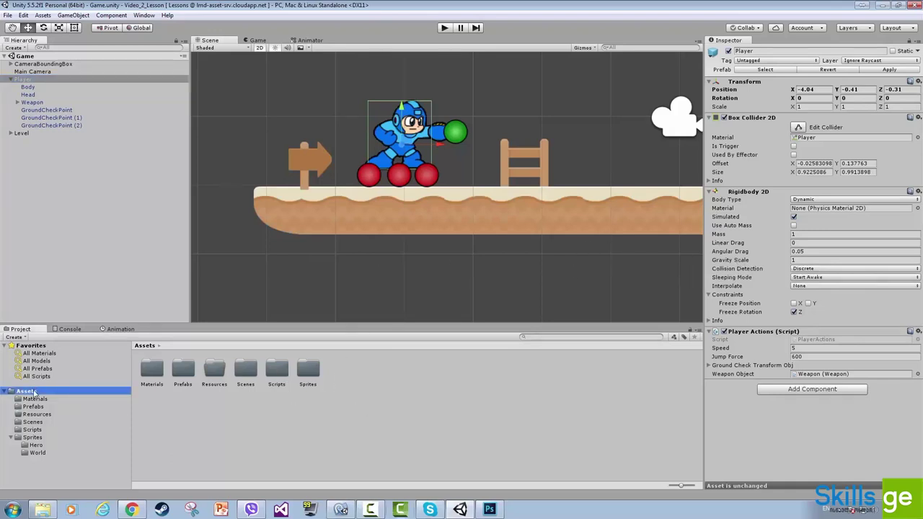
pyautogui.rightClick(385, 400)
pyautogui.moveTo(424, 218)
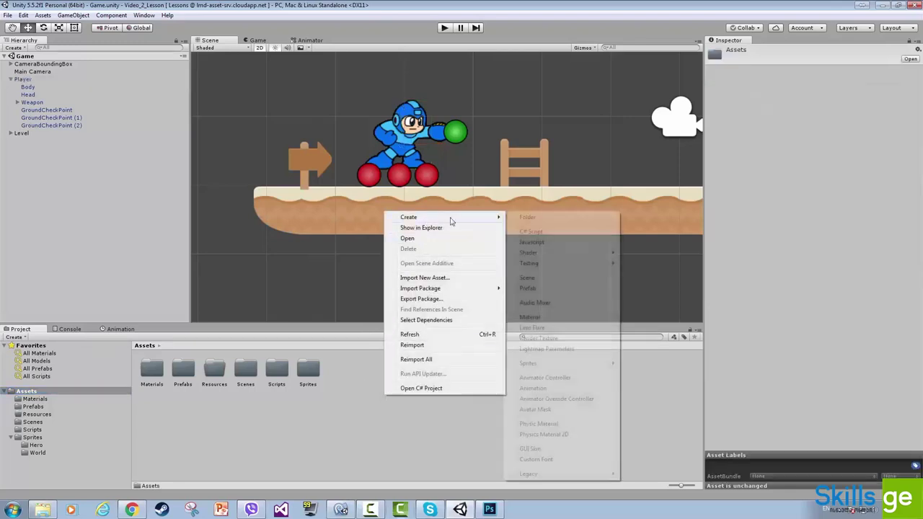
pyautogui.click(534, 218)
pyautogui.write('Animations')
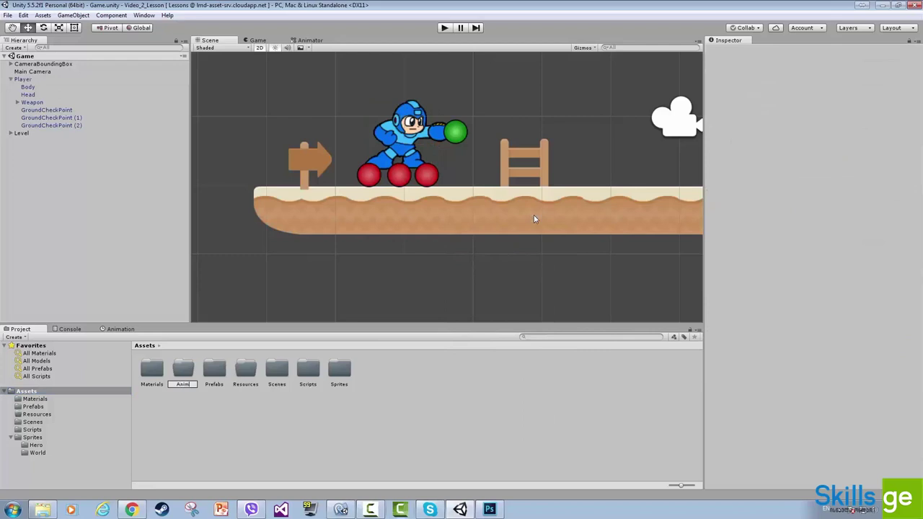
pyautogui.press('Return')
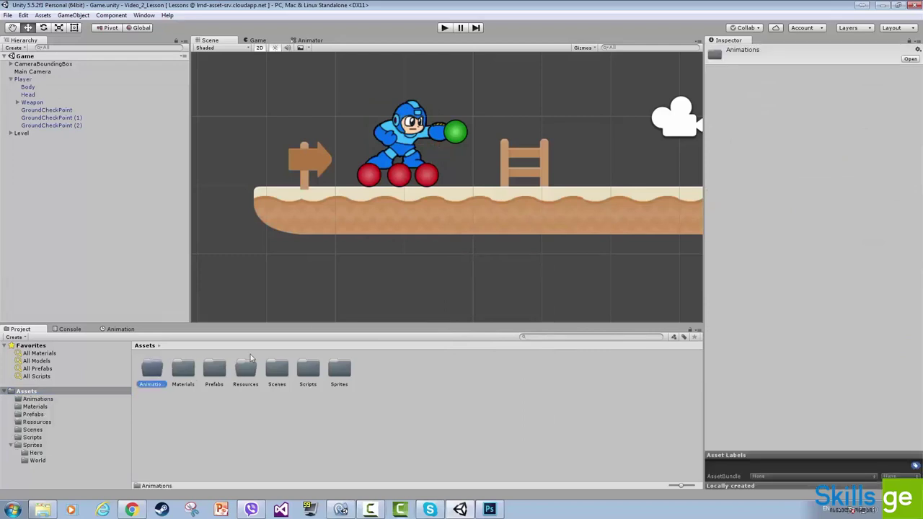
pyautogui.doubleClick(150, 370)
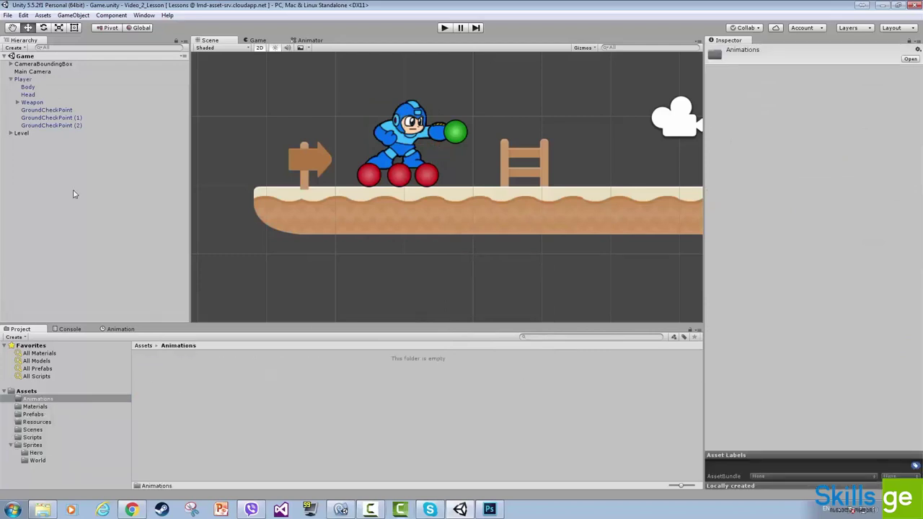
# Add an Animator component to the Player object.
pyautogui.click(23, 80)
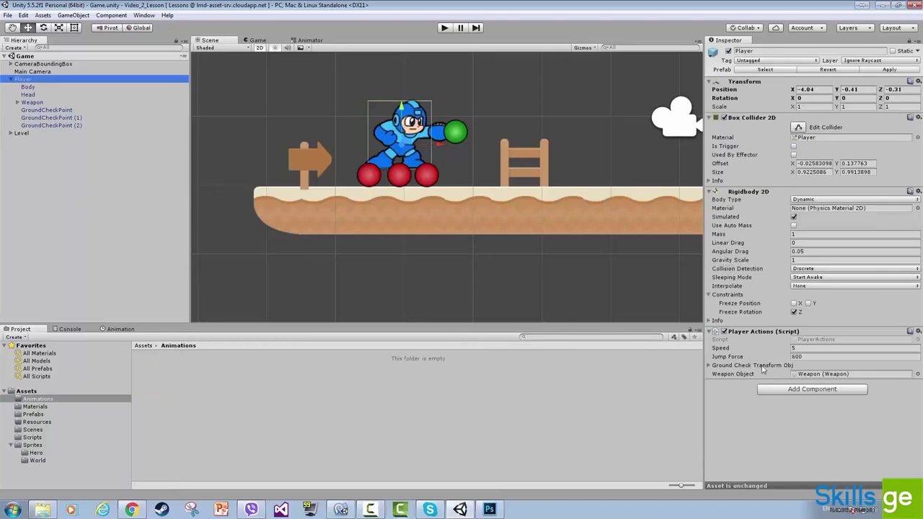
pyautogui.click(804, 390)
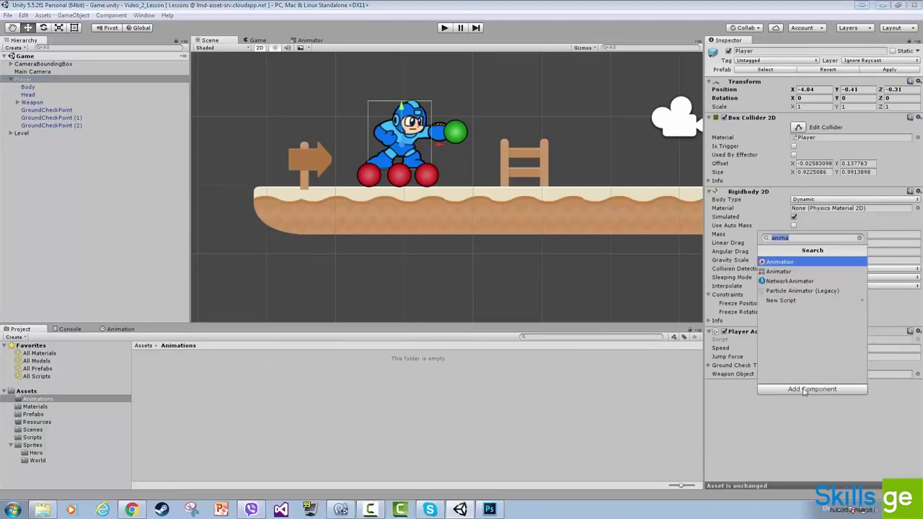
pyautogui.press('BackSpace')
pyautogui.write('animator')
pyautogui.press('Return')
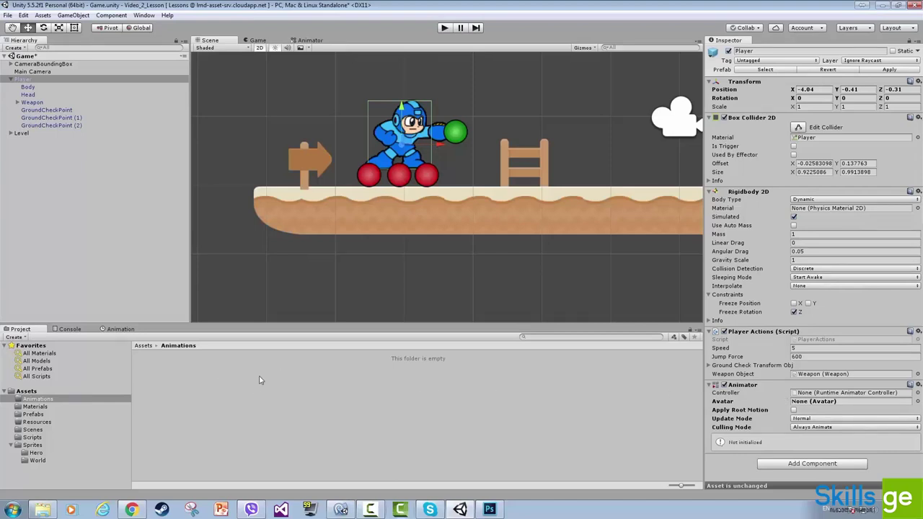
# Create an Animator Controller named PlayerAnimatorController in the Animations folder.
pyautogui.rightClick(196, 380)
pyautogui.click(202, 394)
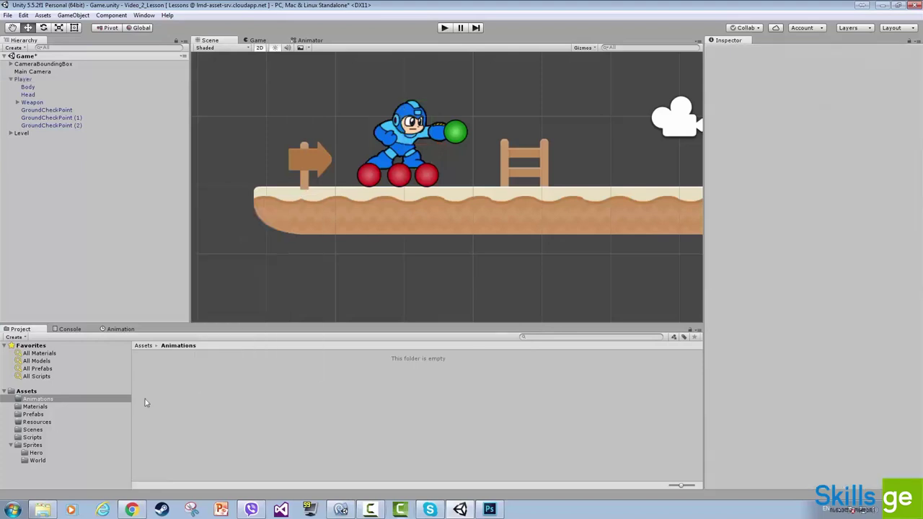
pyautogui.click(44, 401)
pyautogui.rightClick(156, 396)
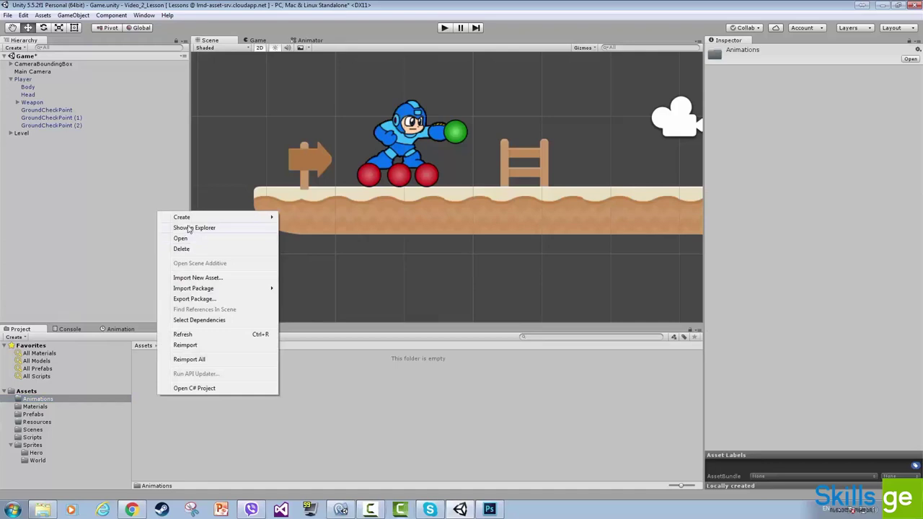
pyautogui.moveTo(191, 219)
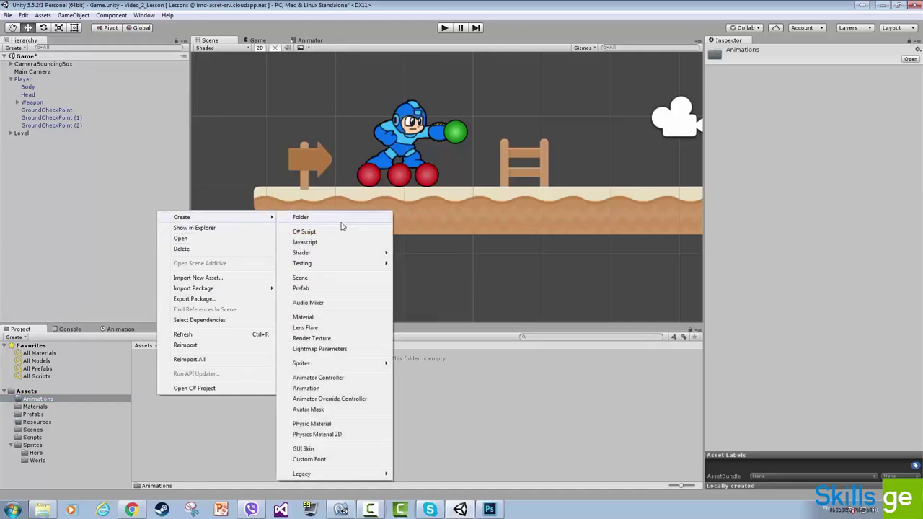
pyautogui.click(326, 379)
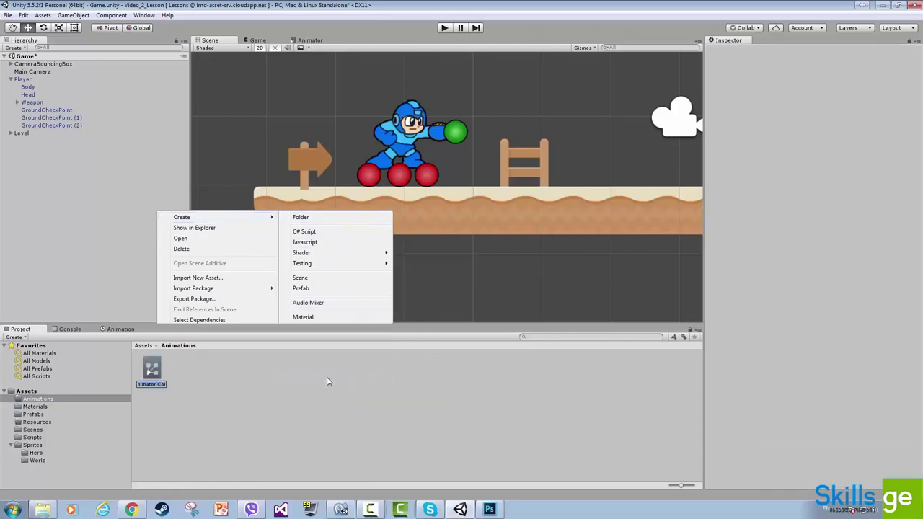
pyautogui.write('PlayerA')
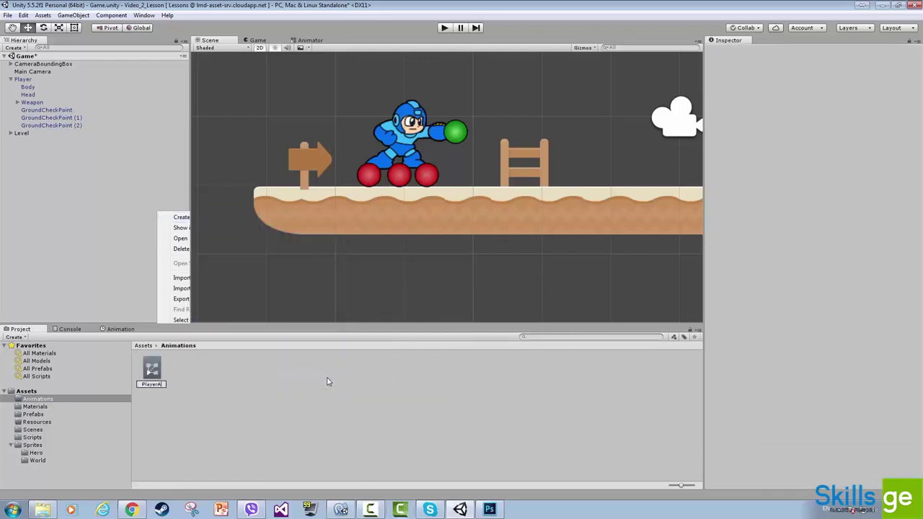
pyautogui.write('nimatorController')
pyautogui.press('Return')
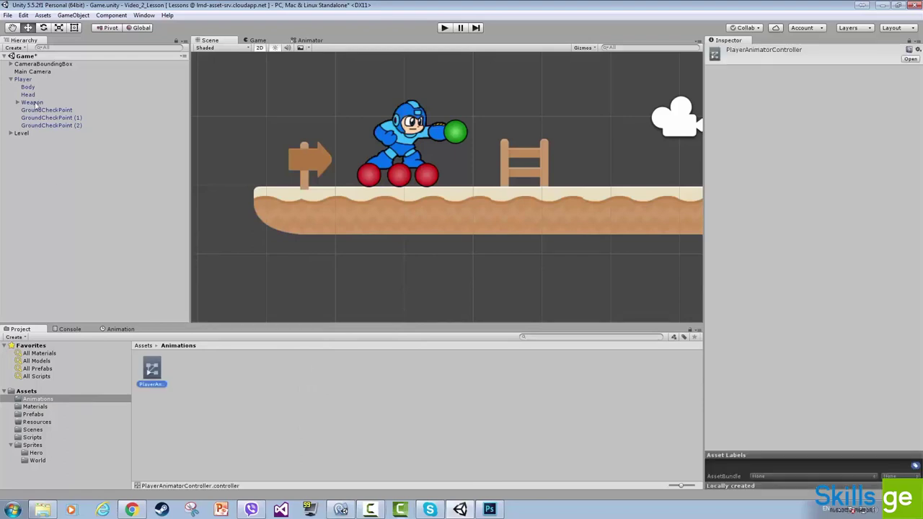
# Assign PlayerAnimatorController as the controller of the Player's Animator component.
pyautogui.click(29, 79)
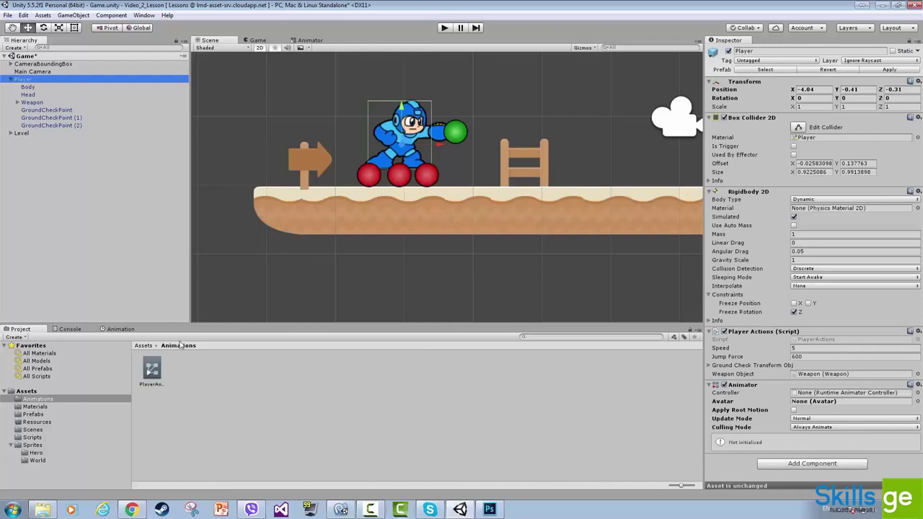
pyautogui.moveTo(151, 373); pyautogui.dragTo(845, 397)
pyautogui.click(845, 394)
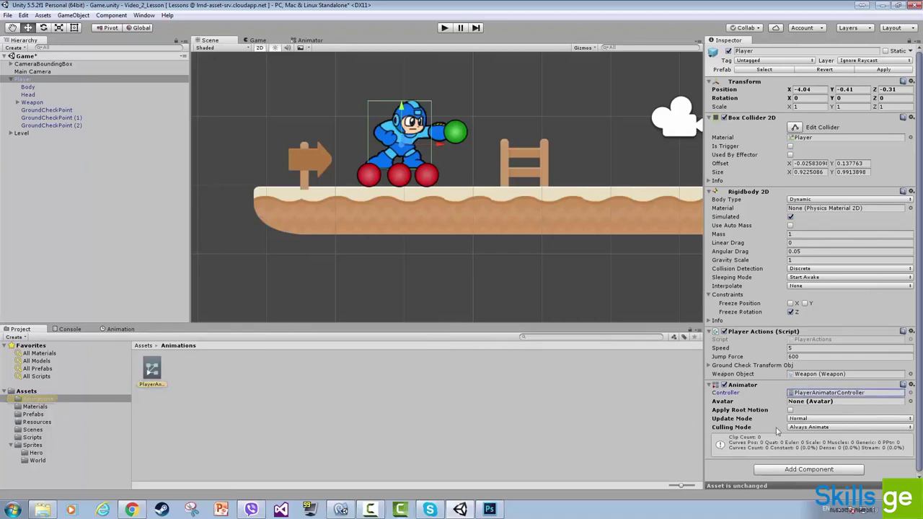
pyautogui.click(831, 395)
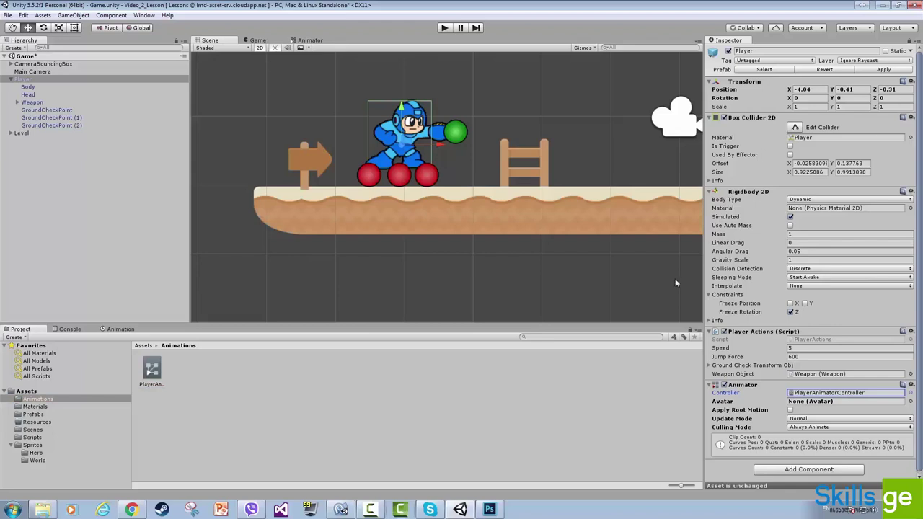
# Apply the Player's changes to its prefab and save the scene.
pyautogui.click(883, 70)
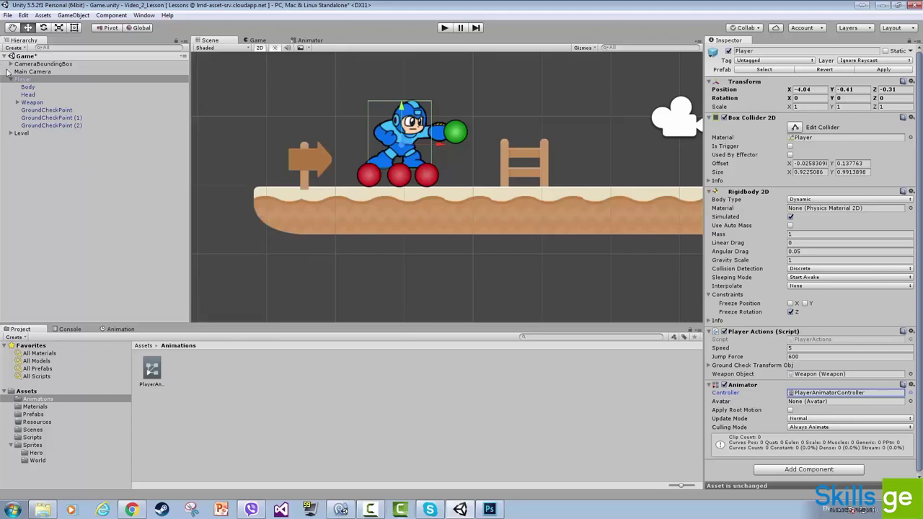
pyautogui.click(29, 80)
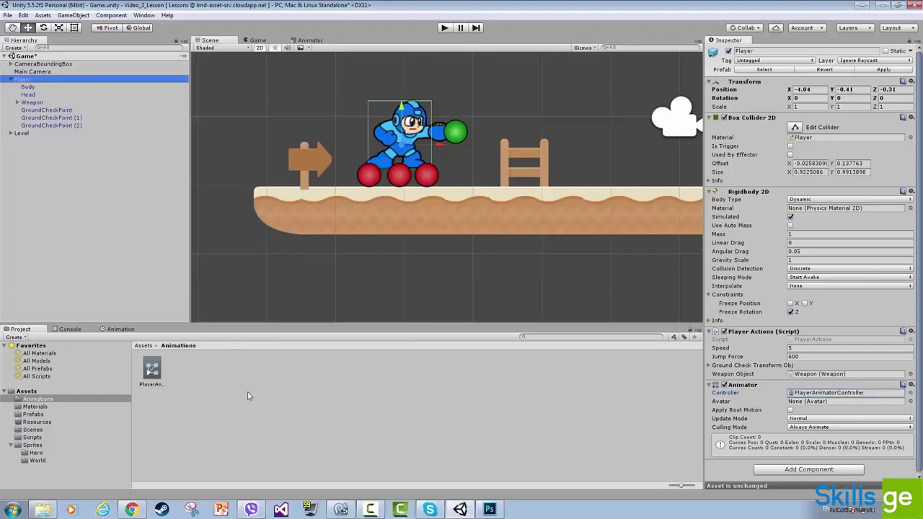
pyautogui.hotkey('ctrl', 's')
# Bring up the Animation window with the Player object selected for animating.
pyautogui.click(123, 329)
pyautogui.click(143, 16)
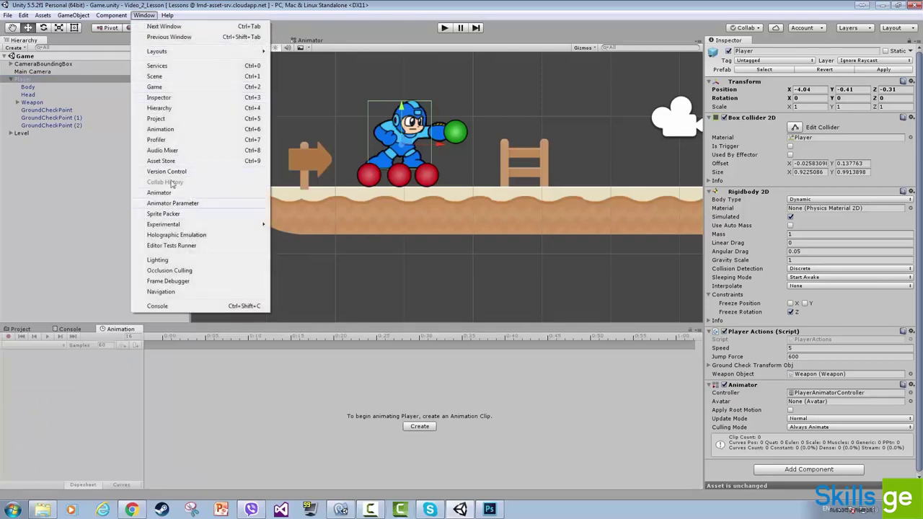
pyautogui.click(176, 131)
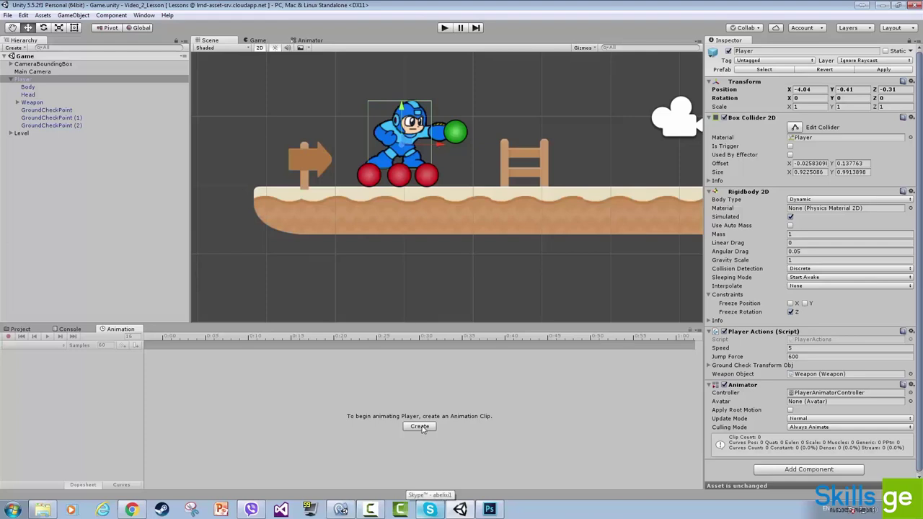
pyautogui.click(28, 80)
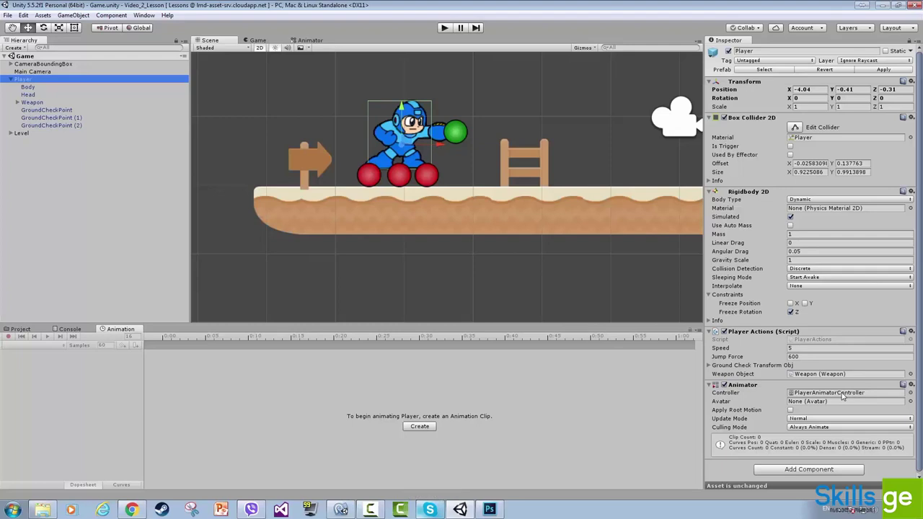
# Create an animation clip for the Player and save it as Idle in the Animations folder.
pyautogui.click(428, 427)
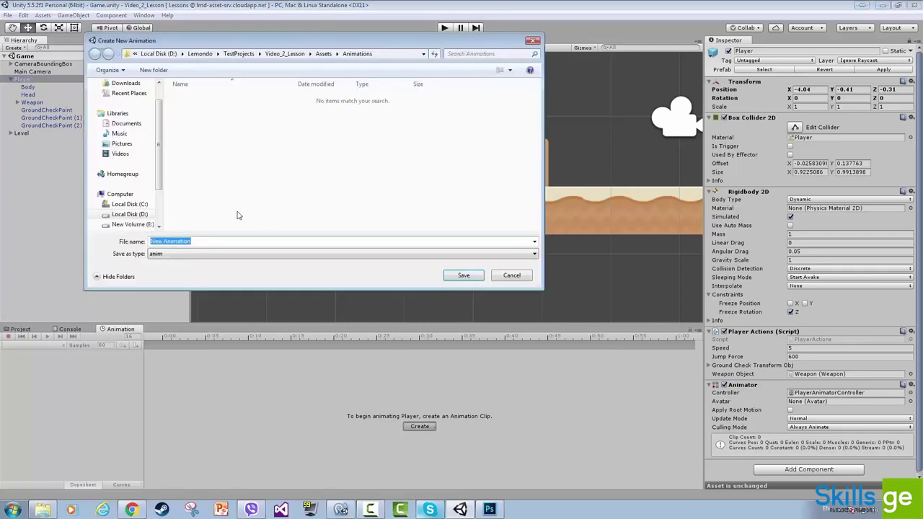
pyautogui.click(205, 241)
pyautogui.press('BackSpace')
pyautogui.press('BackSpace')
pyautogui.press('BackSpace')
pyautogui.press('BackSpace')
pyautogui.press('BackSpace')
pyautogui.press('BackSpace')
pyautogui.press('BackSpace')
pyautogui.press('BackSpace')
pyautogui.press('BackSpace')
pyautogui.press('BackSpace')
pyautogui.press('BackSpace')
pyautogui.press('BackSpace')
pyautogui.press('BackSpace')
pyautogui.write('Idle')
pyautogui.click(460, 275)
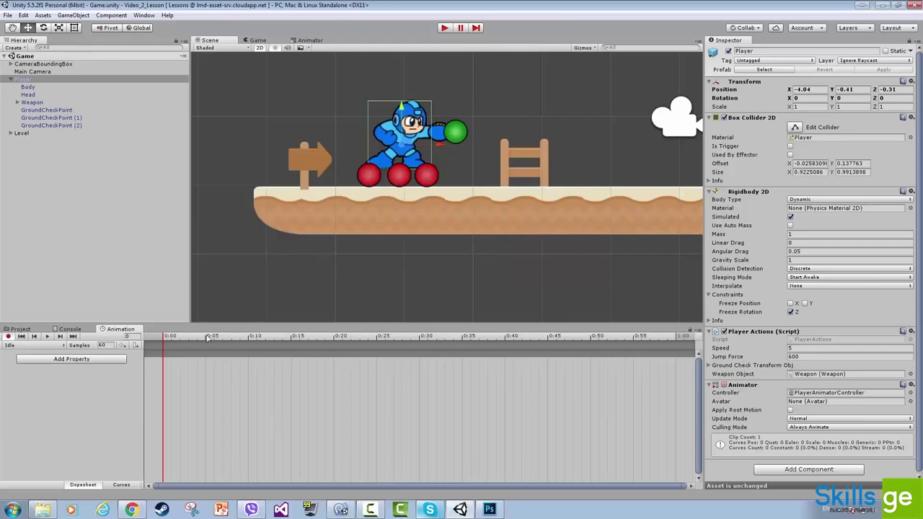
# With recording on, move the Body to about X -0.421, Y 0.042 at 0:20 in the Idle clip, keying its position.
pyautogui.moveTo(210, 338); pyautogui.dragTo(162, 355)
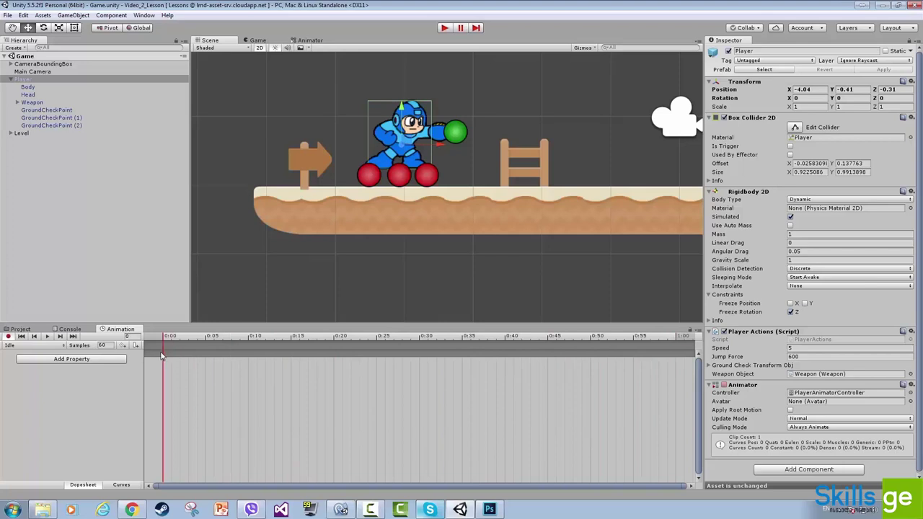
pyautogui.click(8, 337)
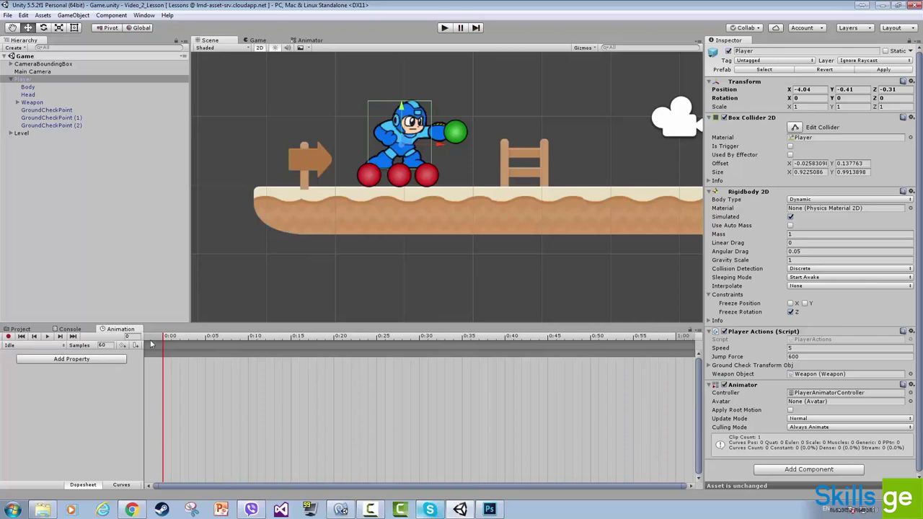
pyautogui.click(8, 336)
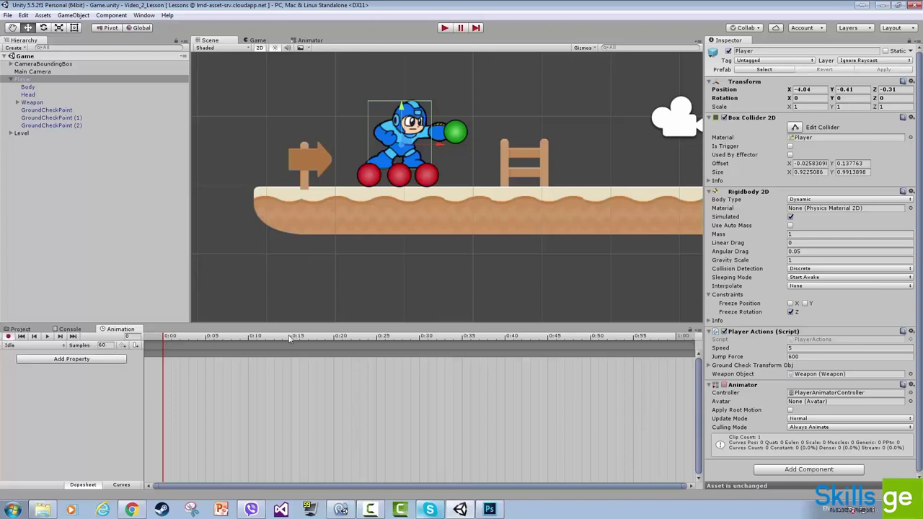
pyautogui.click(335, 338)
pyautogui.click(29, 86)
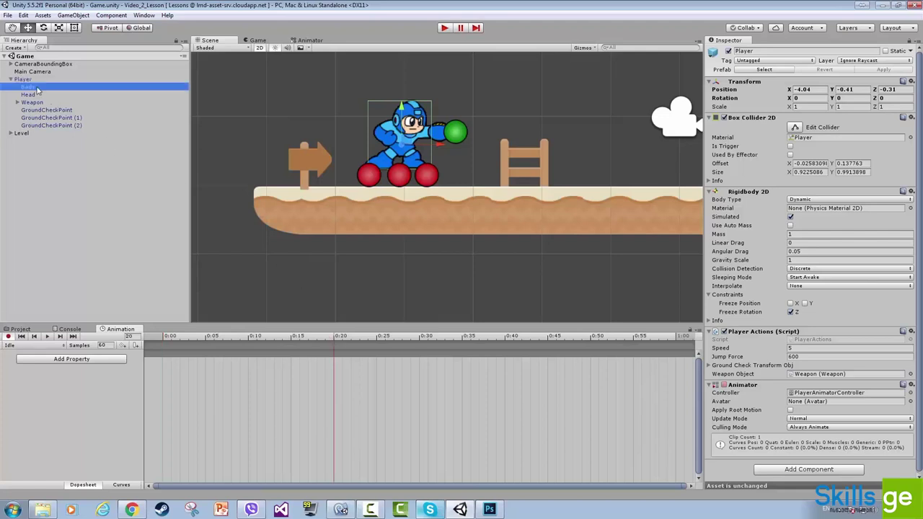
pyautogui.moveTo(408, 143); pyautogui.dragTo(380, 140)
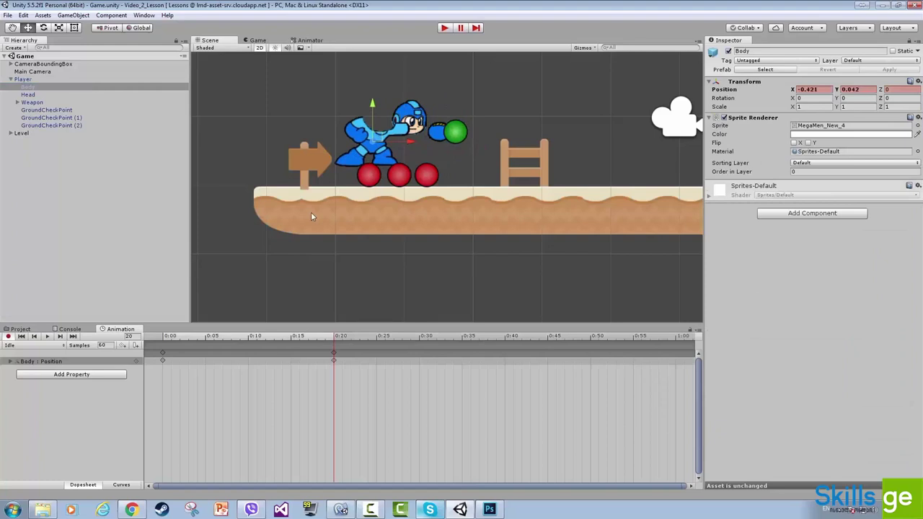
# Scrub the Idle clip between 0:00 and 0:20 to preview the Body's movement.
pyautogui.click(163, 337)
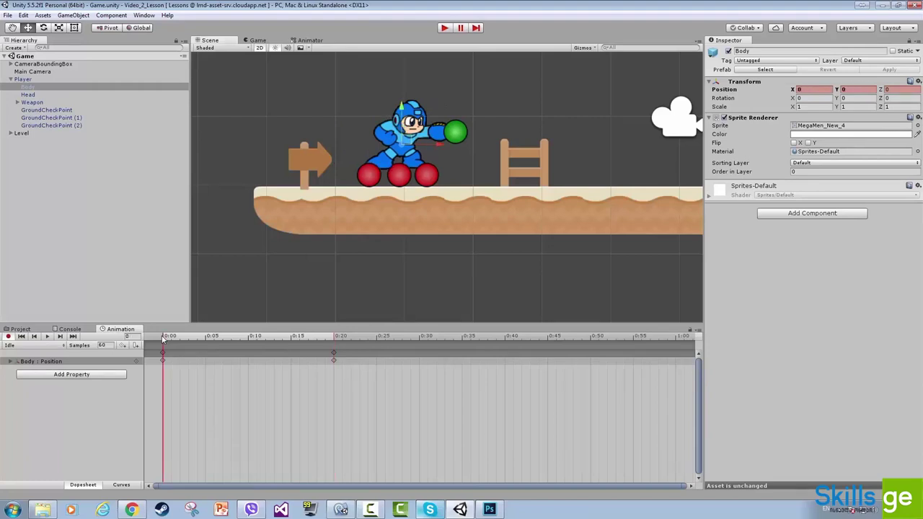
pyautogui.moveTo(163, 339); pyautogui.dragTo(335, 341)
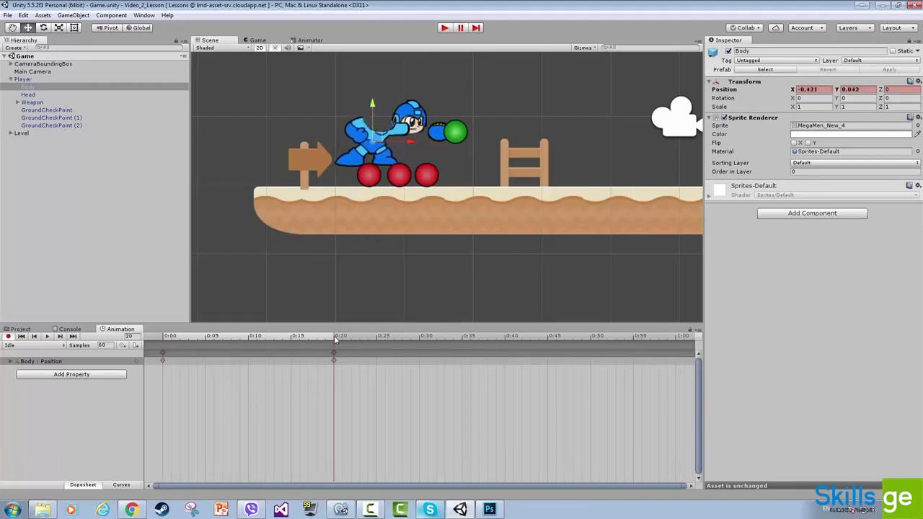
pyautogui.moveTo(334, 340)
pyautogui.mouseDown()
pyautogui.moveTo(163, 339)
pyautogui.moveTo(335, 340)
pyautogui.mouseUp()
# Turn off keyframe recording and play-test the game to check the Body's idle movement, then end play mode.
pyautogui.click(9, 336)
pyautogui.click(444, 28)
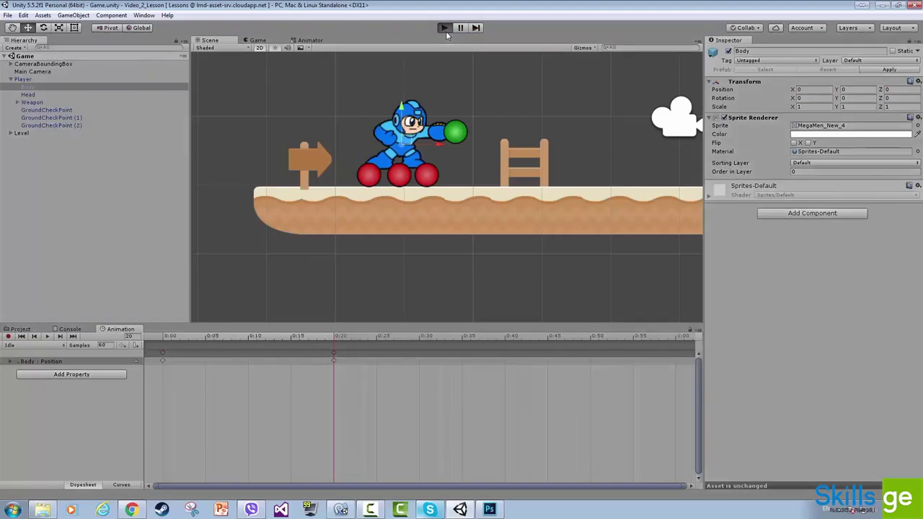
pyautogui.click(446, 29)
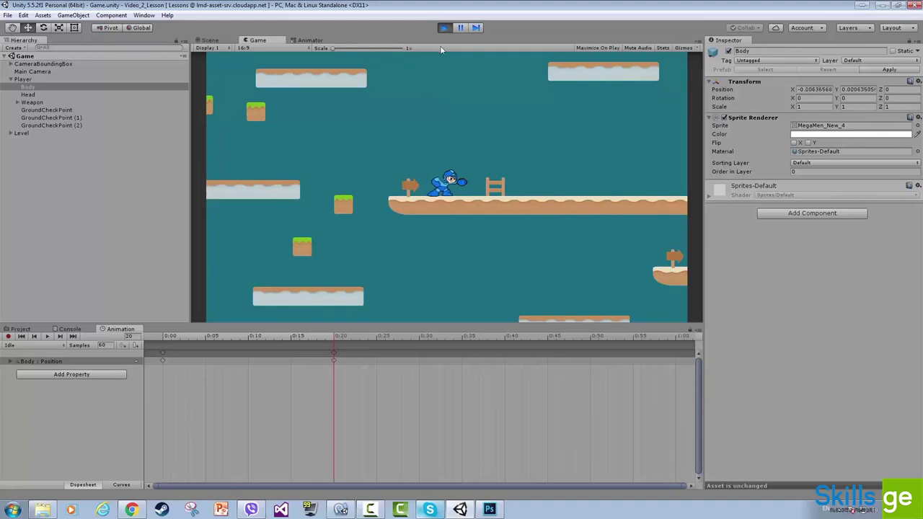
pyautogui.click(444, 27)
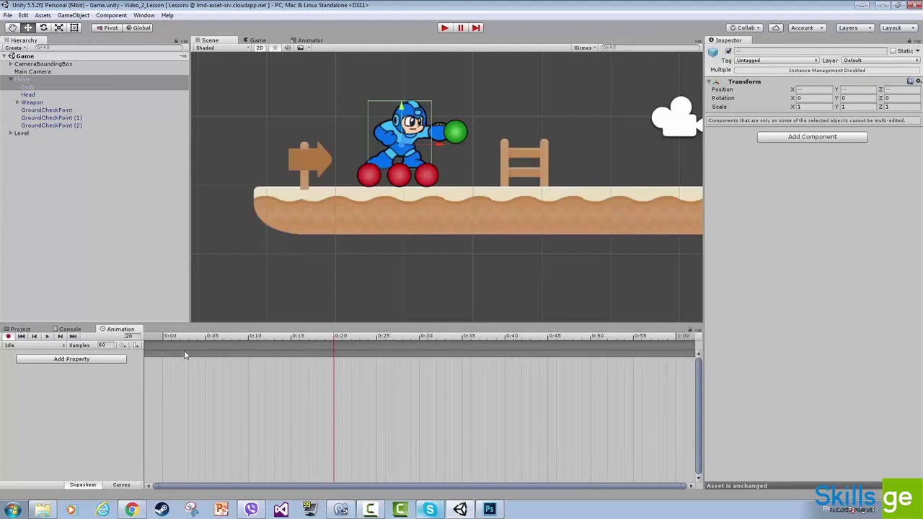
# With recording on, key the Head's sprite as MegaMen_New_2 from the Hero sprites at 0:20 in the Idle clip.
pyautogui.moveTo(165, 341); pyautogui.dragTo(335, 343)
pyautogui.moveTo(355, 345); pyautogui.dragTo(167, 350)
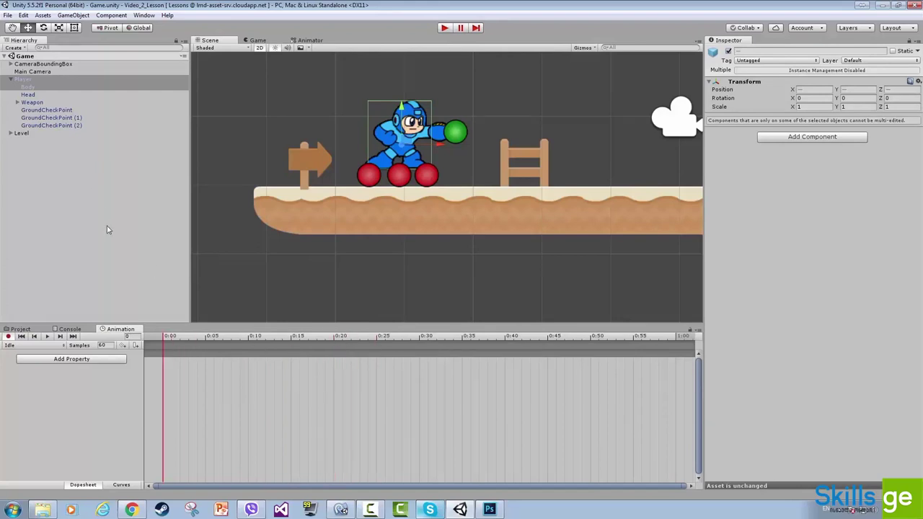
pyautogui.click(29, 94)
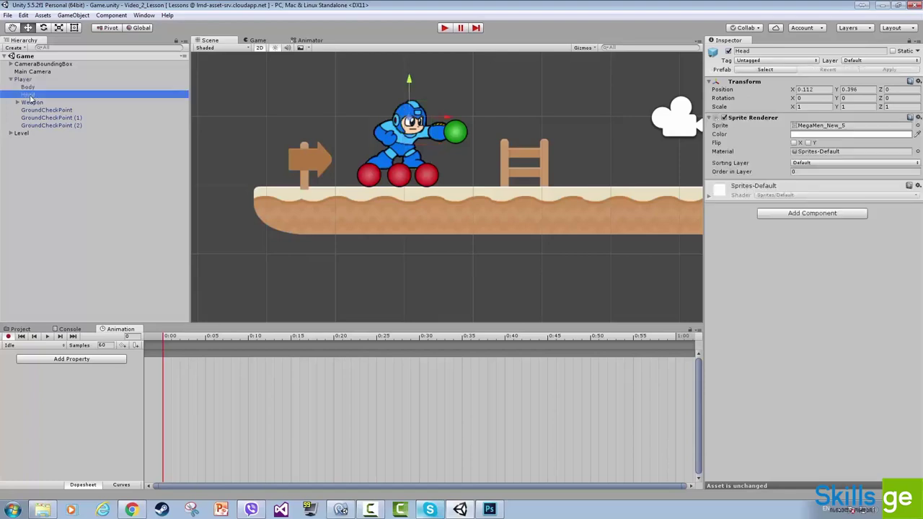
pyautogui.click(23, 79)
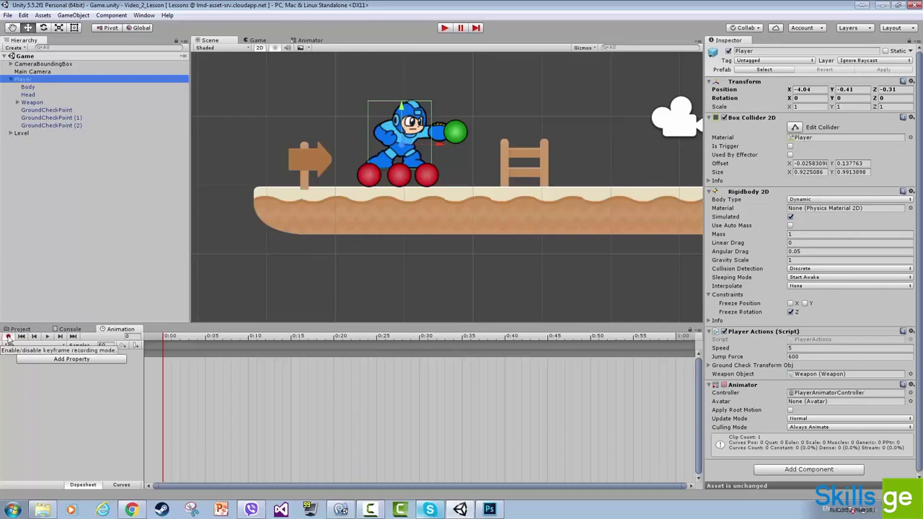
pyautogui.click(32, 95)
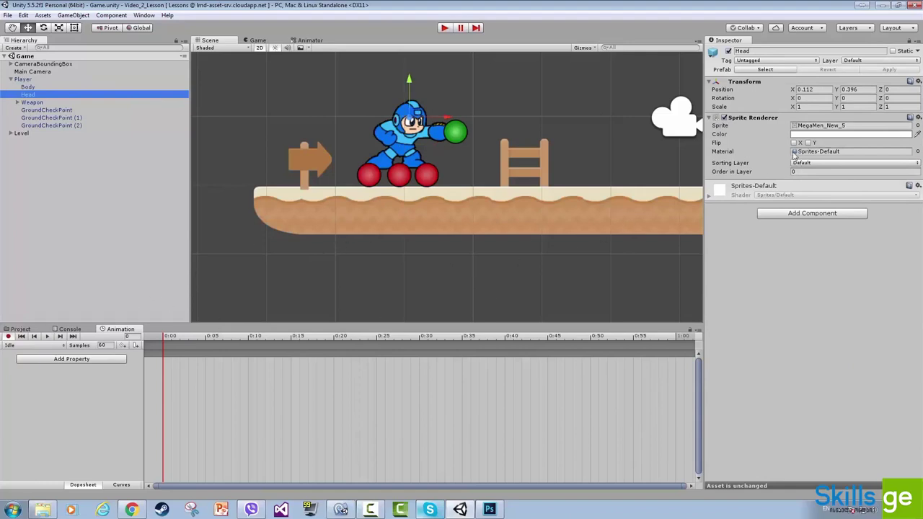
pyautogui.click(334, 336)
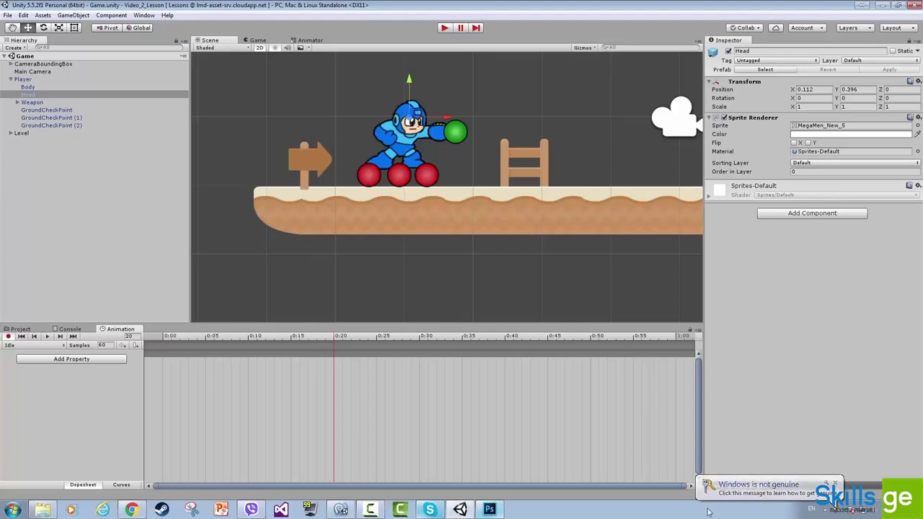
pyautogui.click(835, 484)
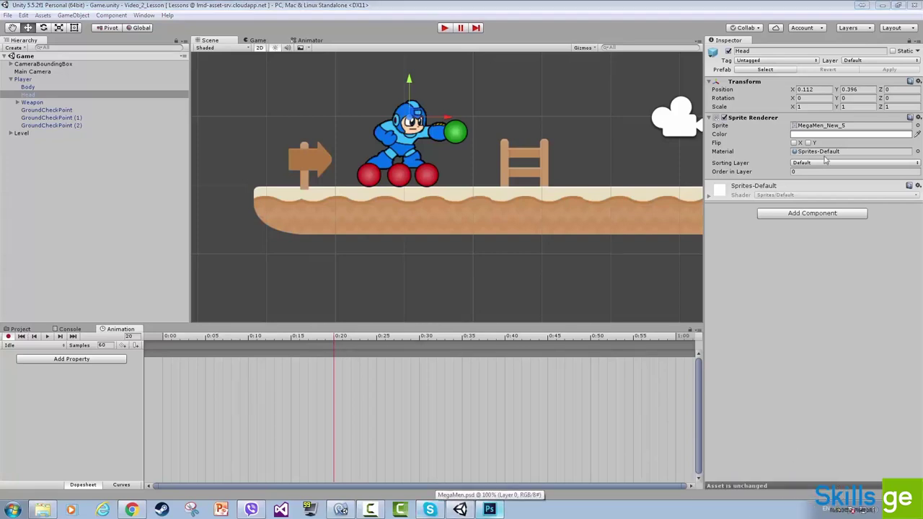
pyautogui.click(21, 330)
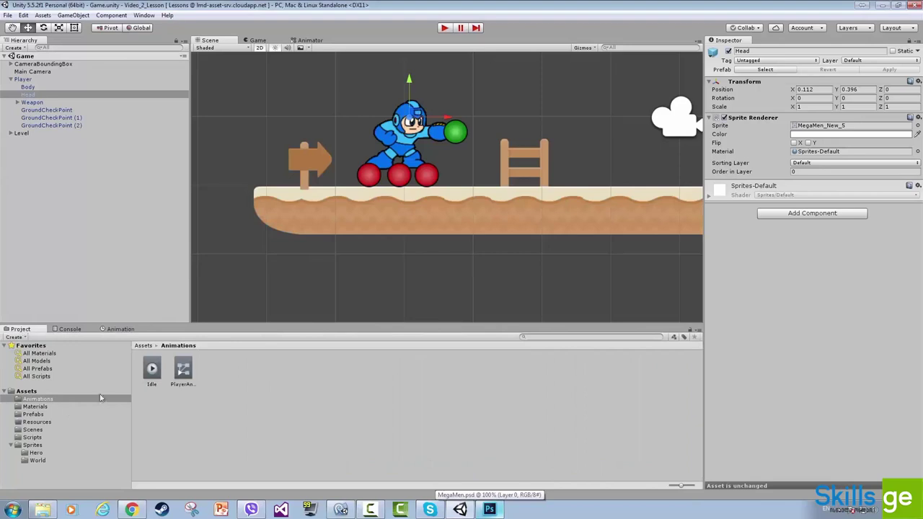
pyautogui.click(38, 453)
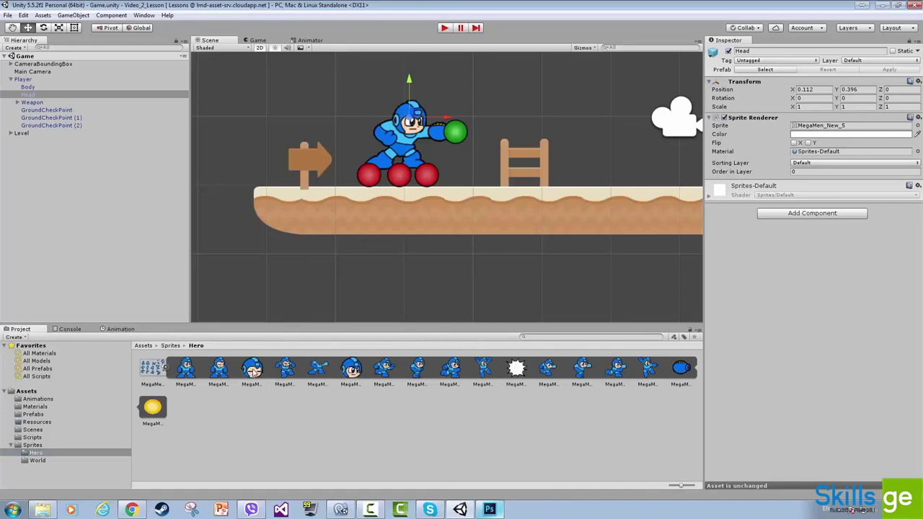
pyautogui.moveTo(252, 370); pyautogui.dragTo(848, 126)
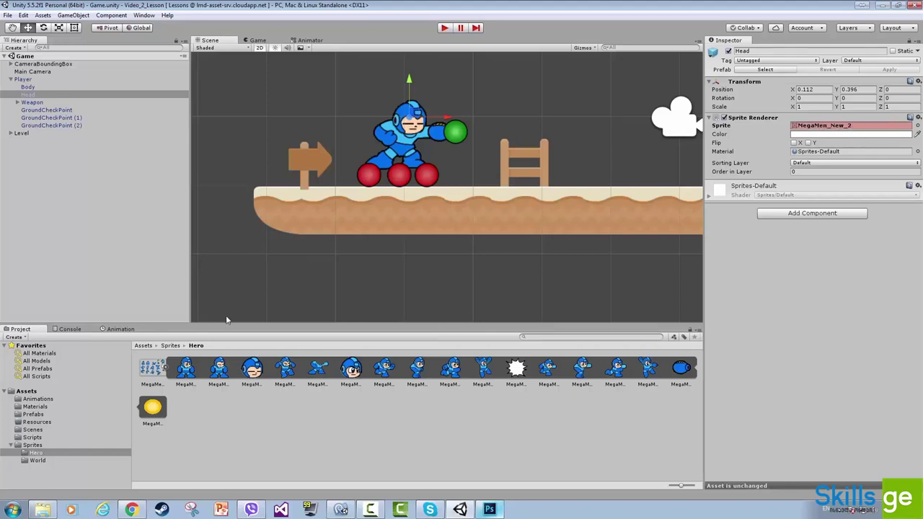
pyautogui.click(118, 329)
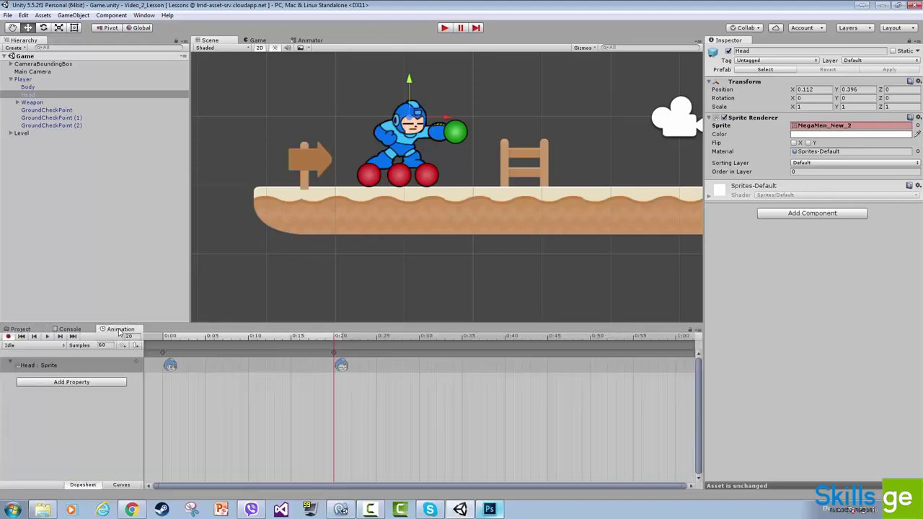
# Copy the open-eyed Head sprite key from 0:00 to 0:25 in the Idle clip and play back the blink.
pyautogui.moveTo(165, 340); pyautogui.dragTo(336, 353)
pyautogui.click(377, 340)
pyautogui.click(163, 352)
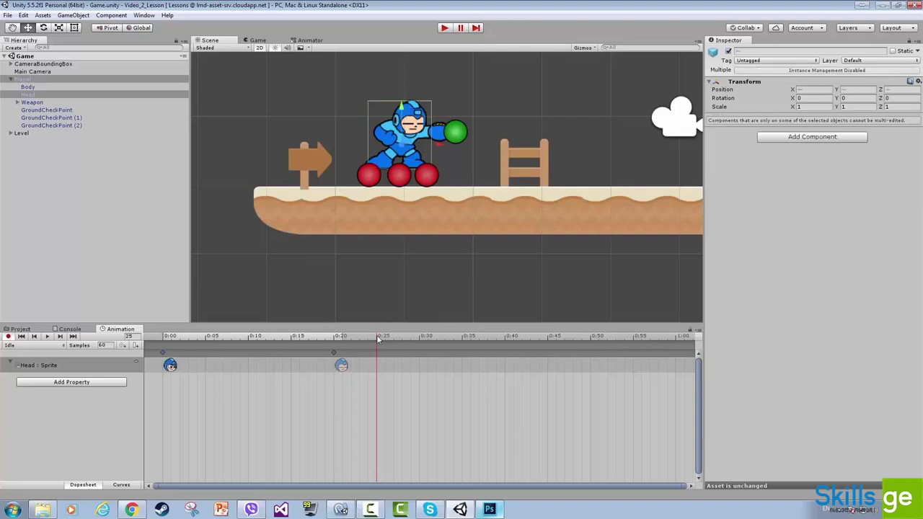
pyautogui.press('k')
pyautogui.press('space')
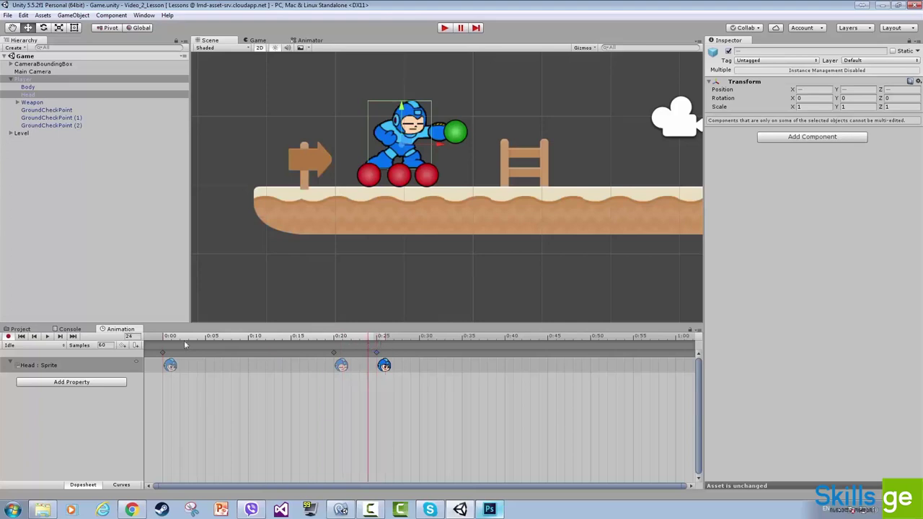
pyautogui.press('space')
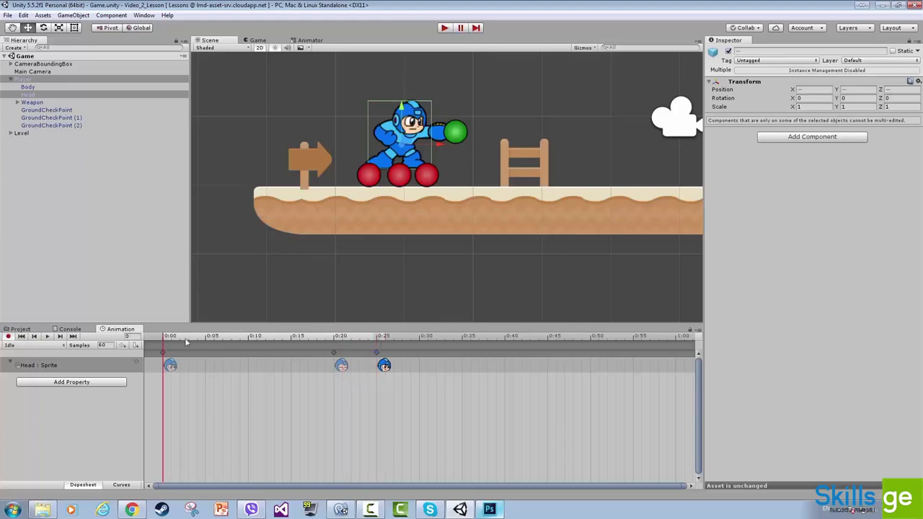
# Add a second blink by copying the closed-eye Head key to 0:30 and the open-eye key to 0:35.
pyautogui.click(335, 352)
pyautogui.click(419, 341)
pyautogui.hotkey('ctrl', 'v')
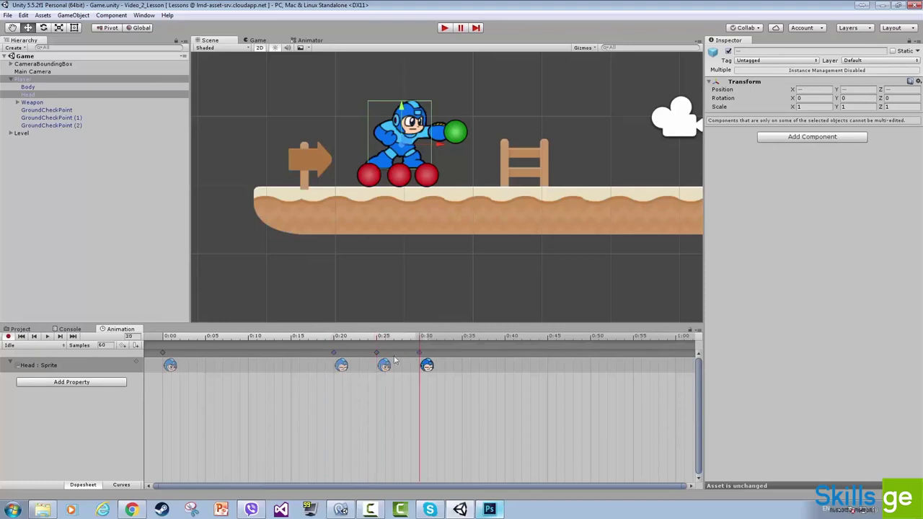
pyautogui.click(377, 353)
pyautogui.click(464, 341)
pyautogui.hotkey('ctrl', 'v')
# Shift the four blink keys together so they run from 1:00 to 1:15, and play back the Idle clip.
pyautogui.scroll(-5, 461, 357)
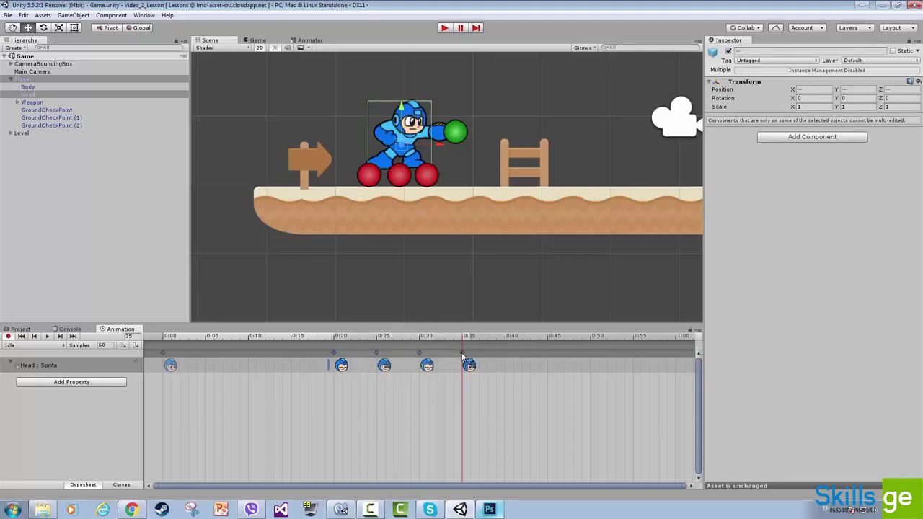
pyautogui.moveTo(352, 353); pyautogui.dragTo(569, 355)
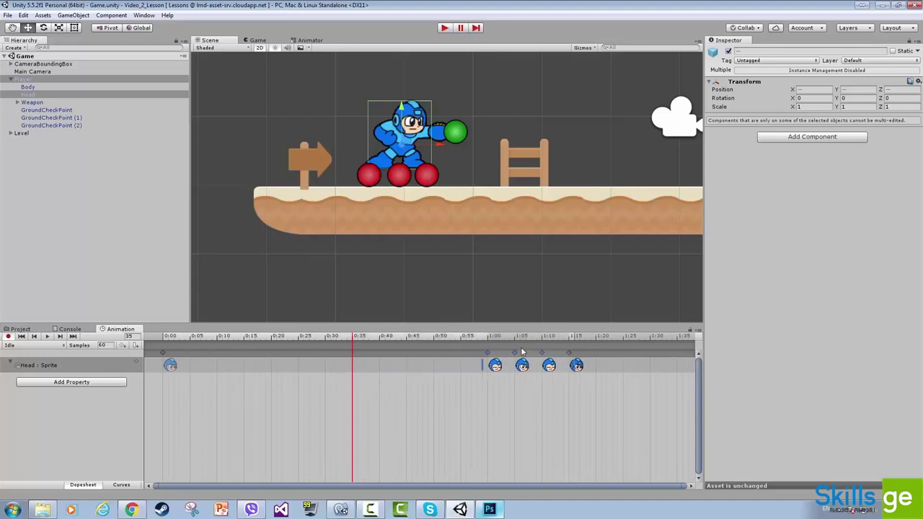
pyautogui.click(165, 337)
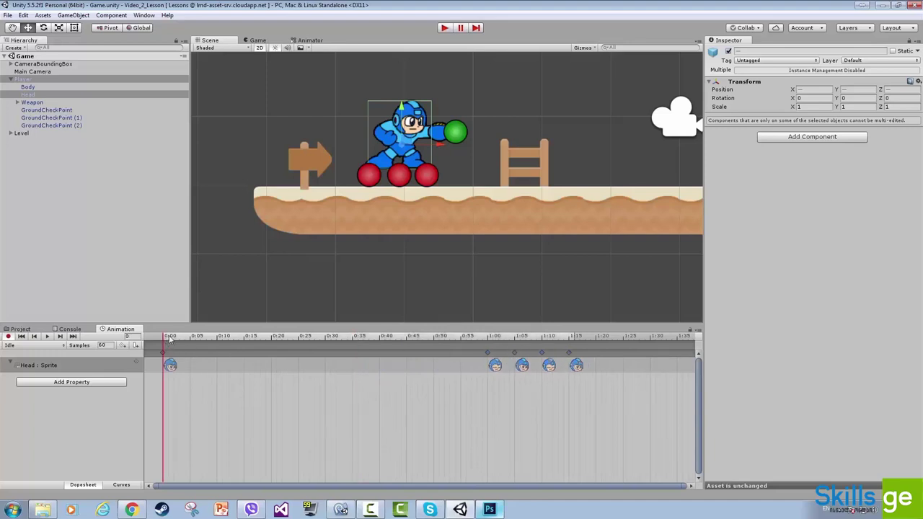
pyautogui.click(48, 337)
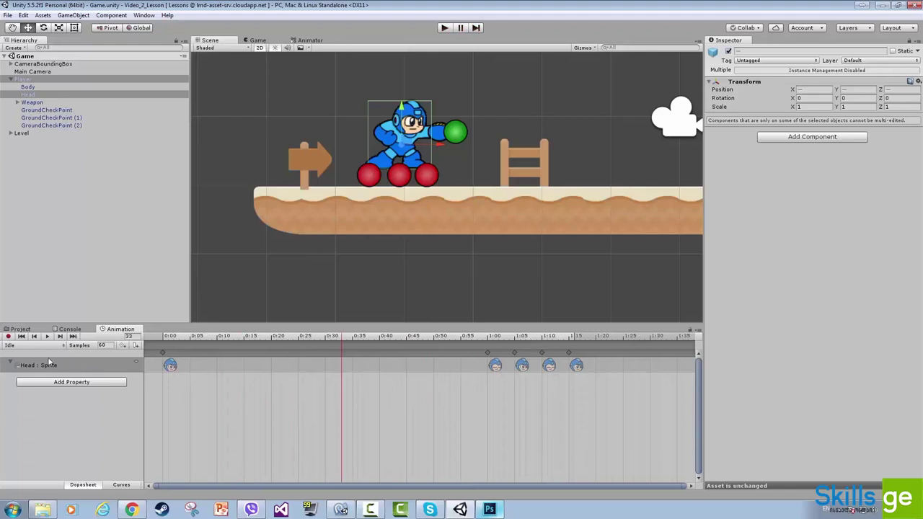
pyautogui.click(81, 219)
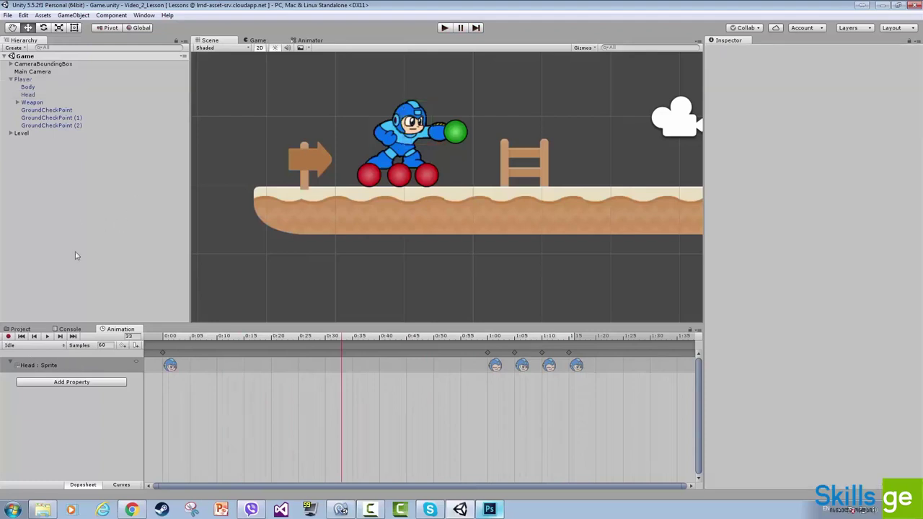
# Create a new animation clip named Jump and save it in the Animations folder.
pyautogui.click(51, 350)
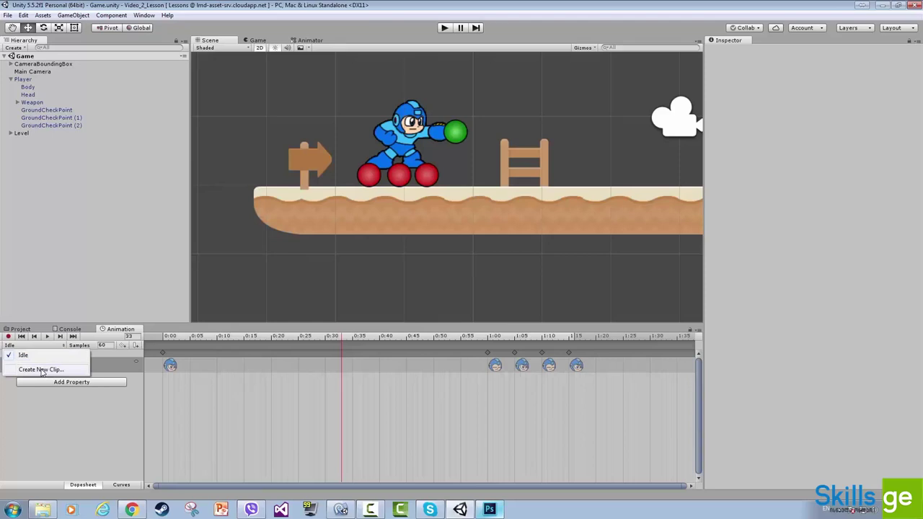
pyautogui.click(42, 370)
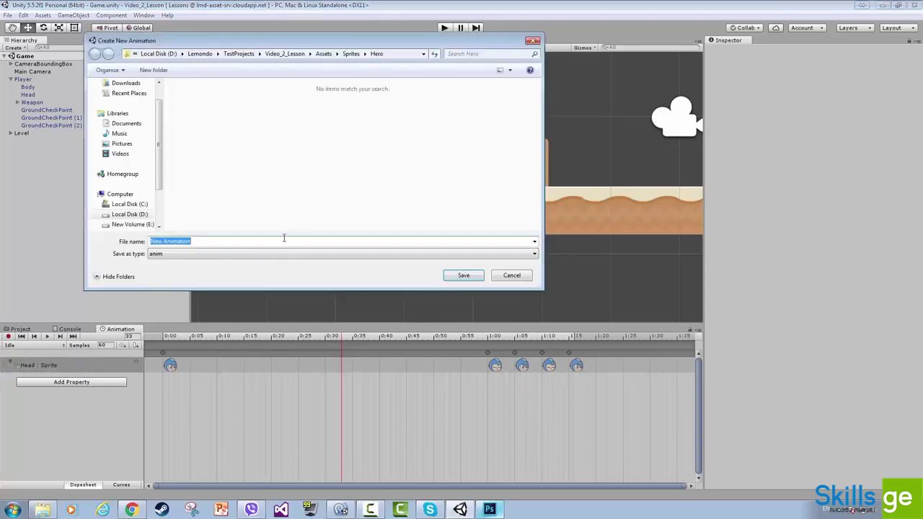
pyautogui.write('Jump')
pyautogui.click(318, 55)
pyautogui.doubleClick(203, 98)
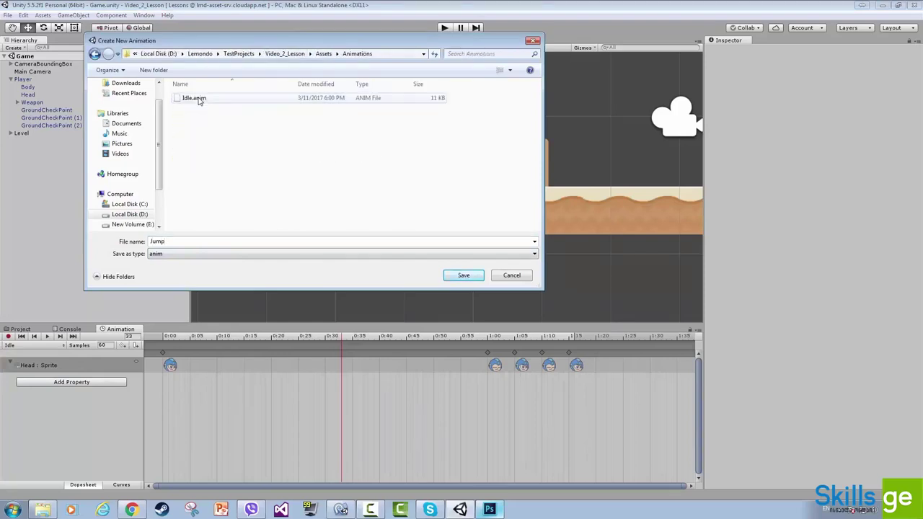
pyautogui.click(463, 275)
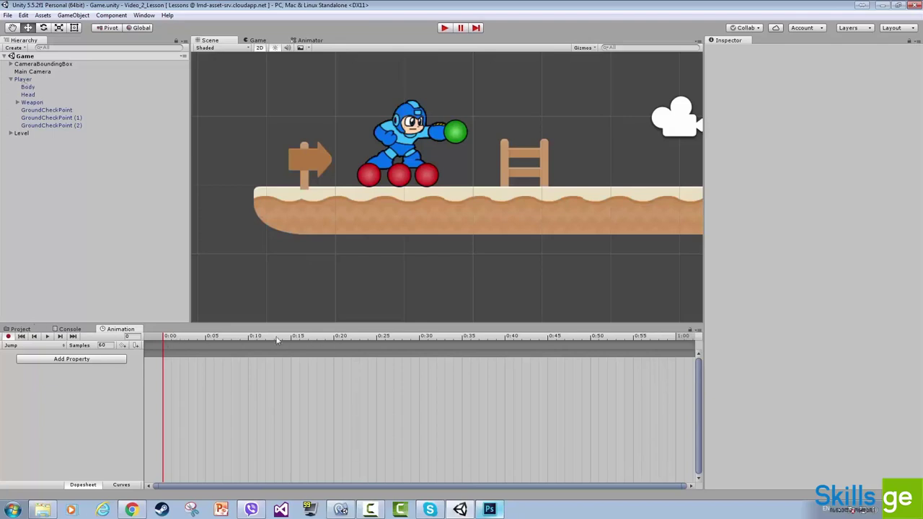
# Key the Body's sprite as MegaMen_New_14 at 0:00 in the Jump clip, keeping the Body's original position.
pyautogui.moveTo(163, 341)
pyautogui.mouseDown()
pyautogui.moveTo(206, 337)
pyautogui.moveTo(162, 341)
pyautogui.mouseUp()
pyautogui.click(29, 87)
pyautogui.click(21, 329)
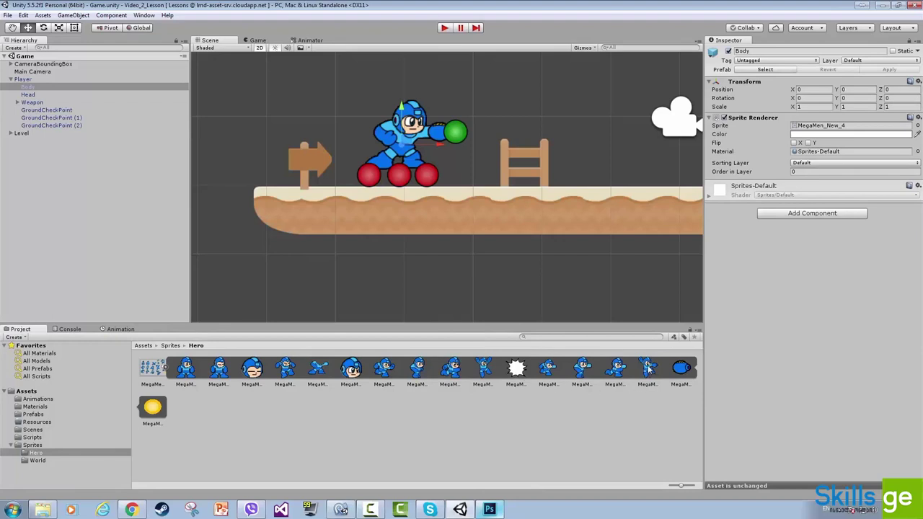
pyautogui.moveTo(648, 369); pyautogui.dragTo(840, 129)
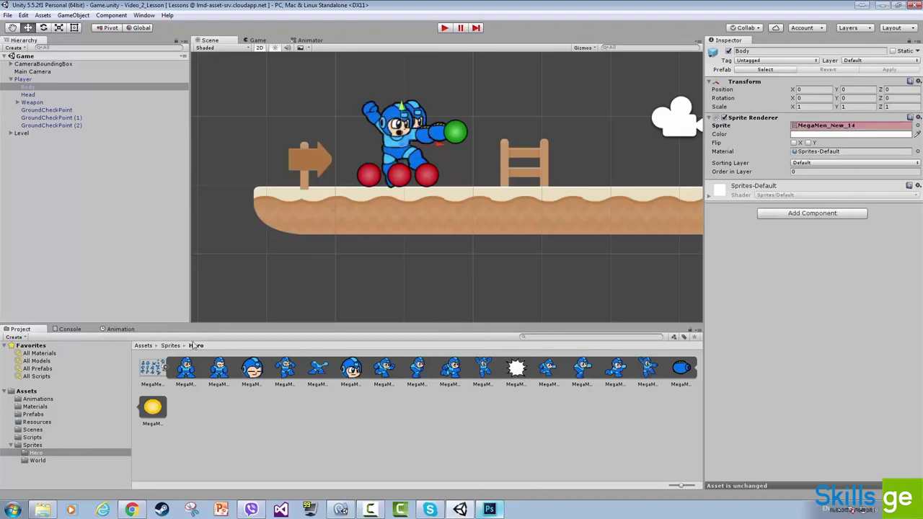
pyautogui.click(121, 329)
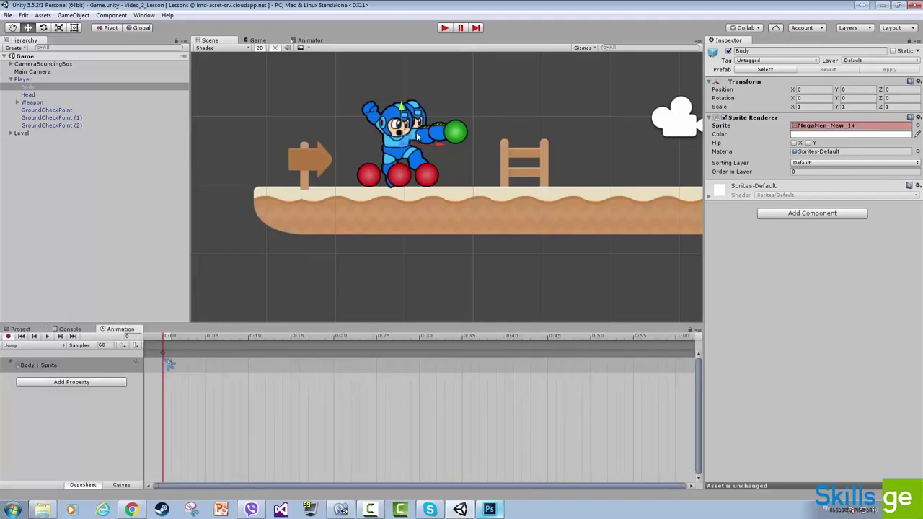
pyautogui.moveTo(408, 142); pyautogui.dragTo(386, 142)
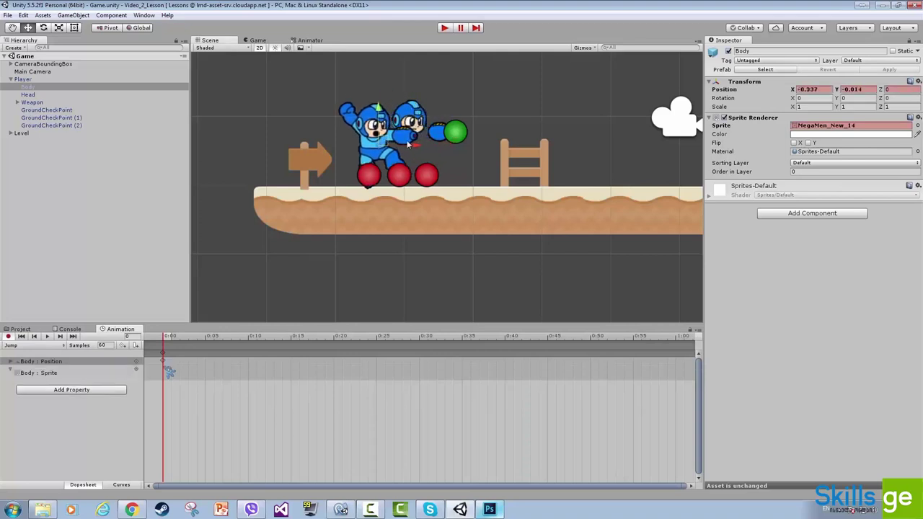
pyautogui.hotkey('ctrl', 'z')
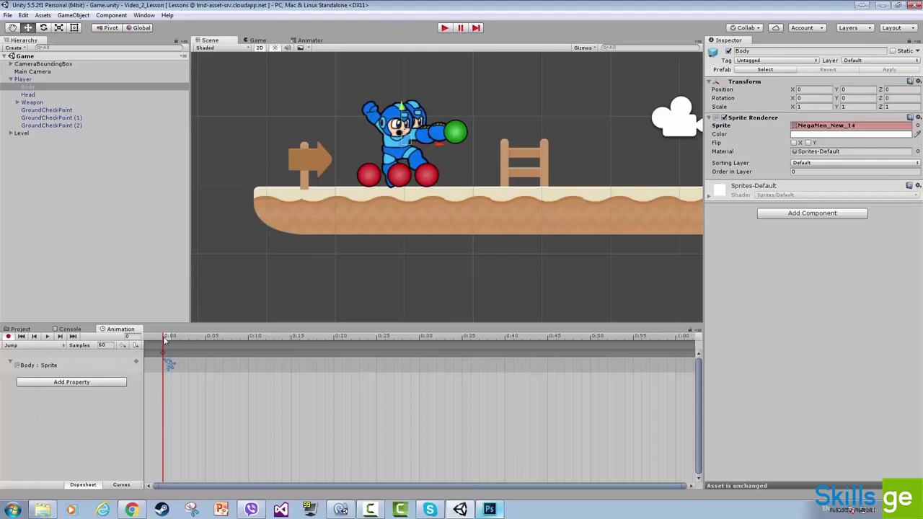
# Move the Weapon to about X 0.273, Y 0.136 at 0:00 in the Jump clip and disable its Sprite Renderer.
pyautogui.click(19, 105)
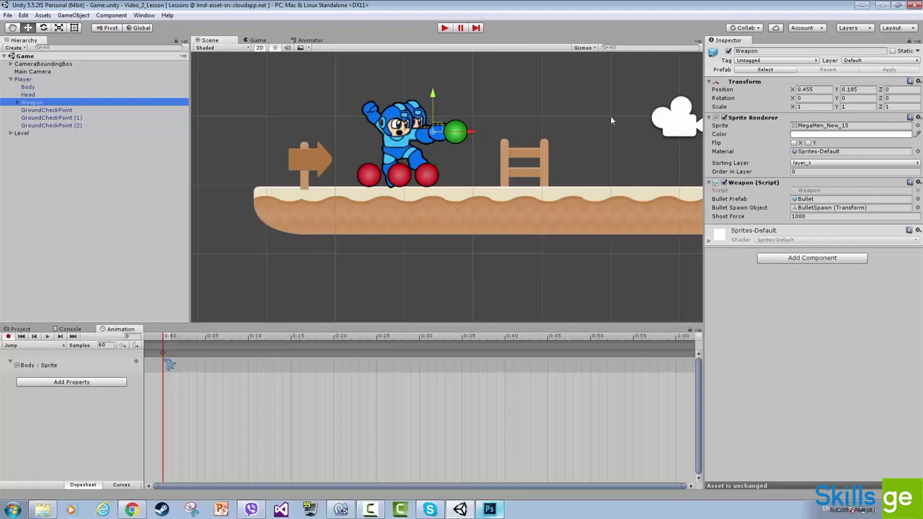
pyautogui.moveTo(440, 133); pyautogui.dragTo(427, 134)
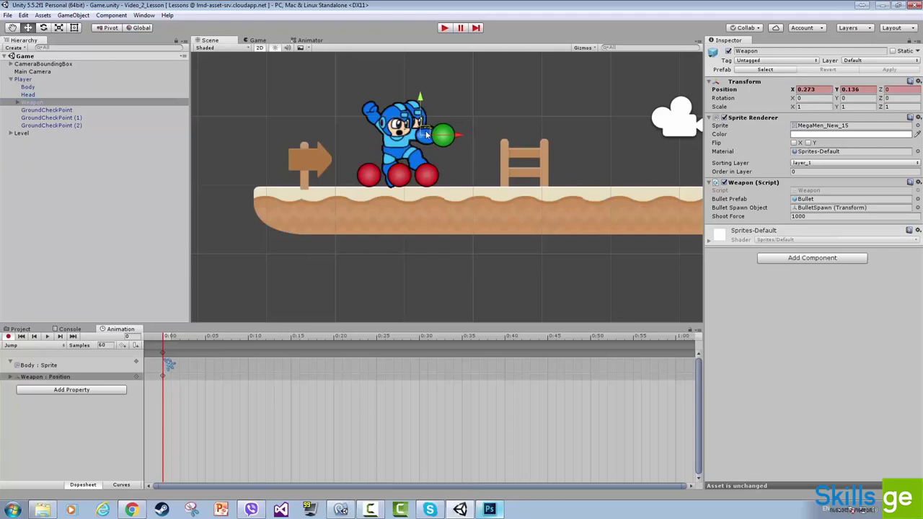
pyautogui.click(724, 117)
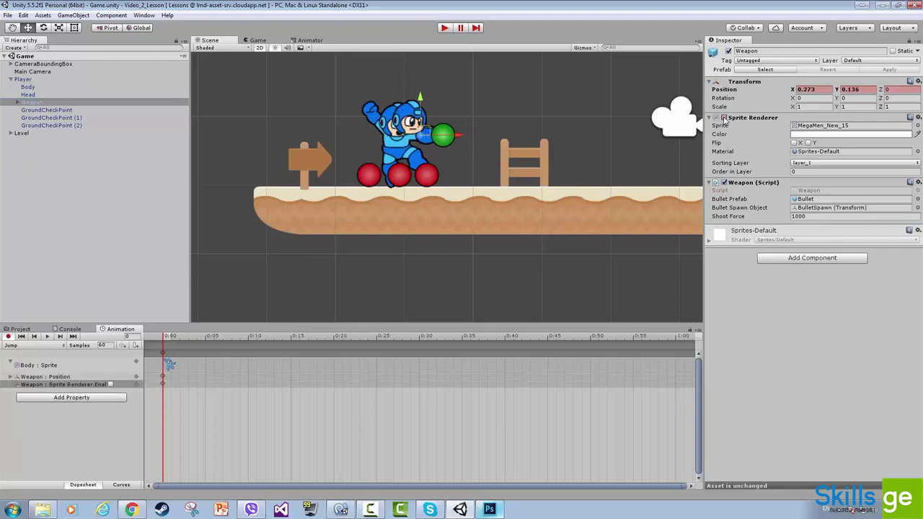
# Disable the Head's Sprite Renderer at 0:00 in the Jump clip and add matching keys for all its properties at 0:10.
pyautogui.click(39, 96)
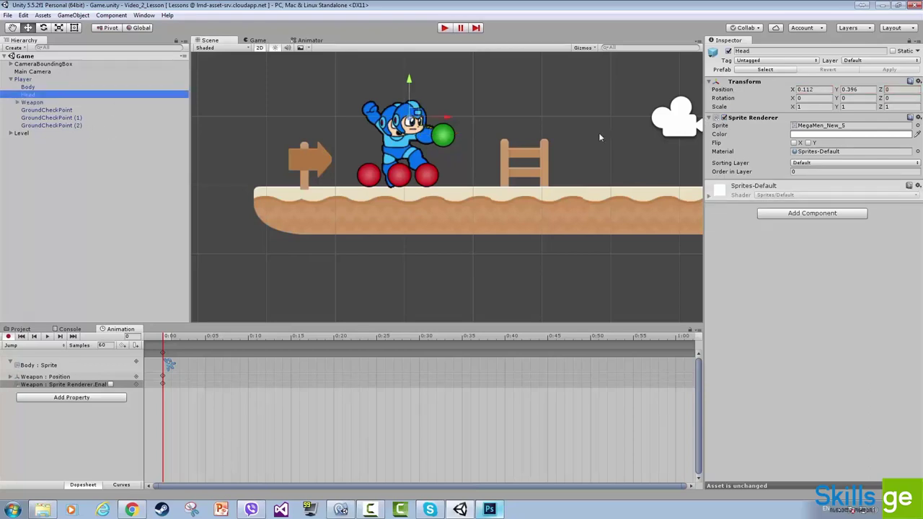
pyautogui.click(724, 117)
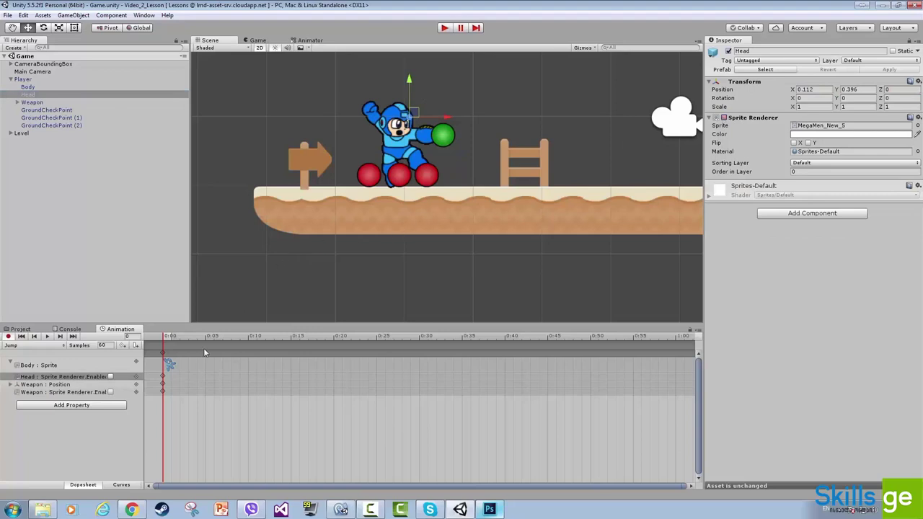
pyautogui.click(163, 353)
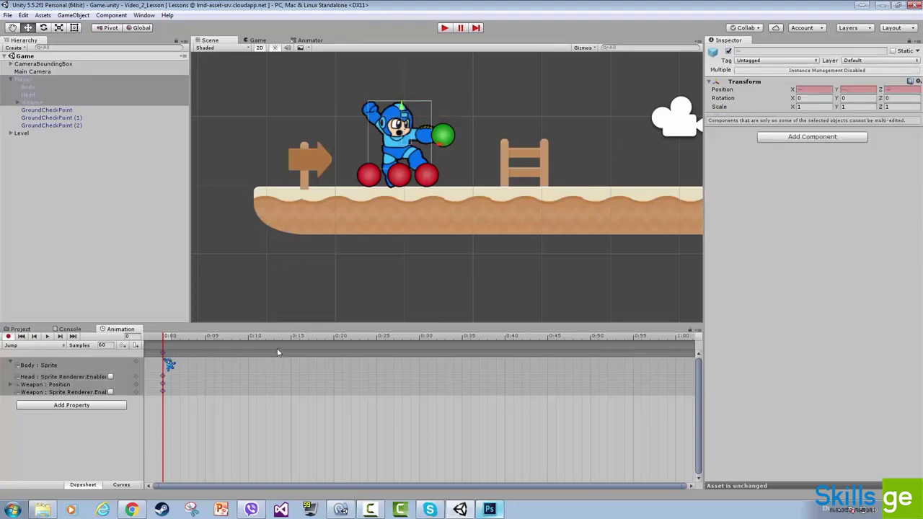
pyautogui.click(247, 339)
pyautogui.press('k')
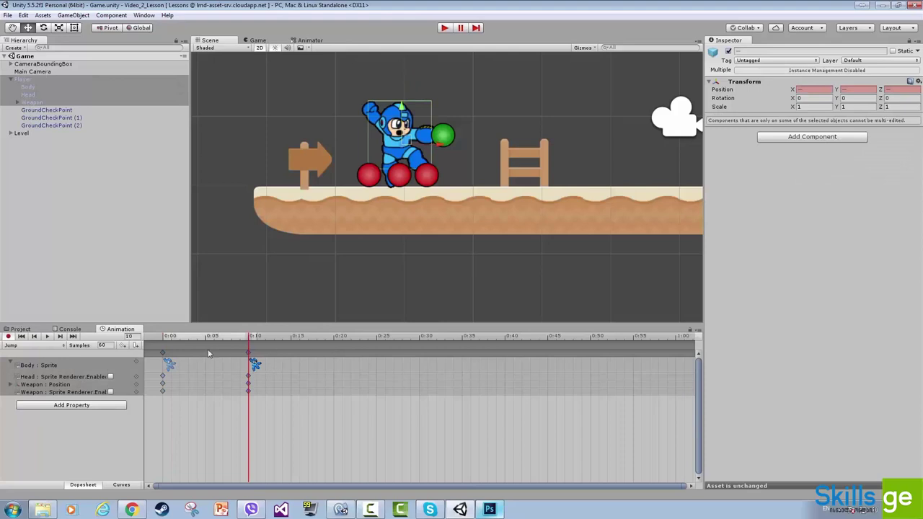
# Play back the Jump clip from 0:00.
pyautogui.click(163, 339)
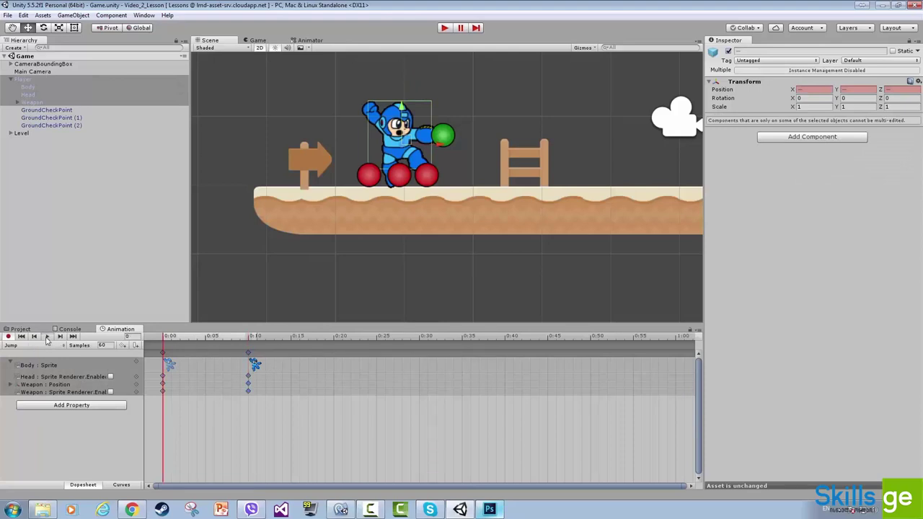
pyautogui.click(47, 336)
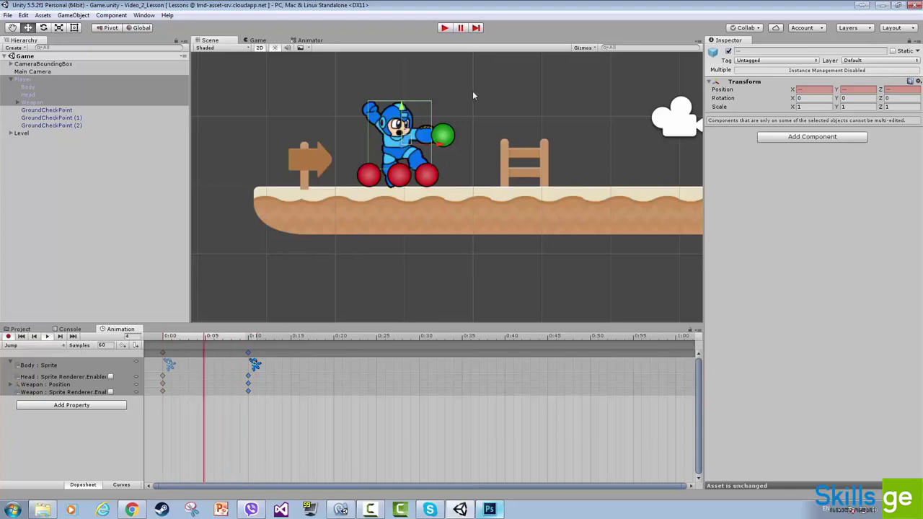
pyautogui.press('.')
# Raise the Body to about Y 0.252 at 0:00 in the Jump clip.
pyautogui.click(165, 339)
pyautogui.click(29, 87)
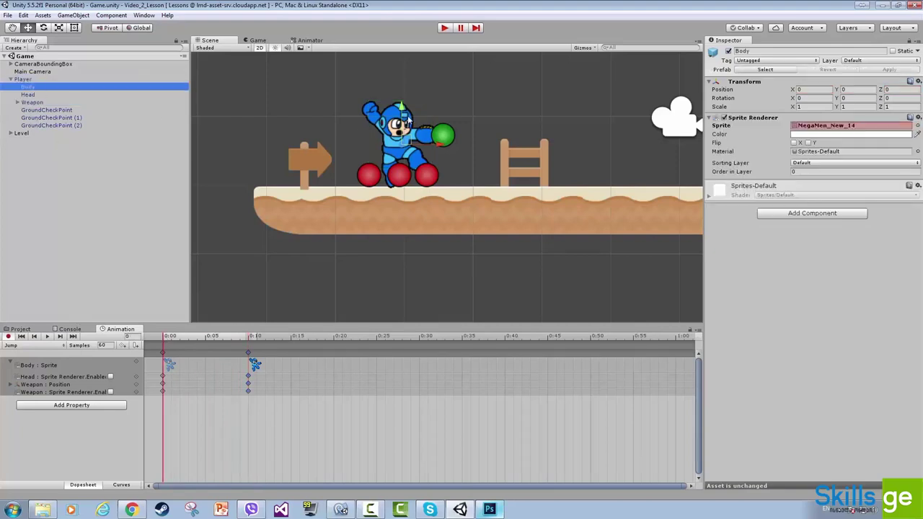
pyautogui.moveTo(402, 107); pyautogui.dragTo(402, 89)
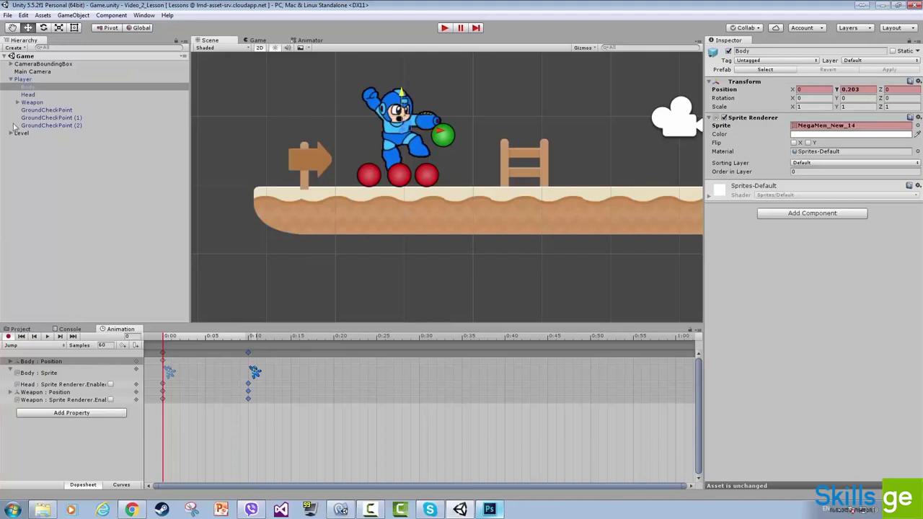
pyautogui.click(25, 79)
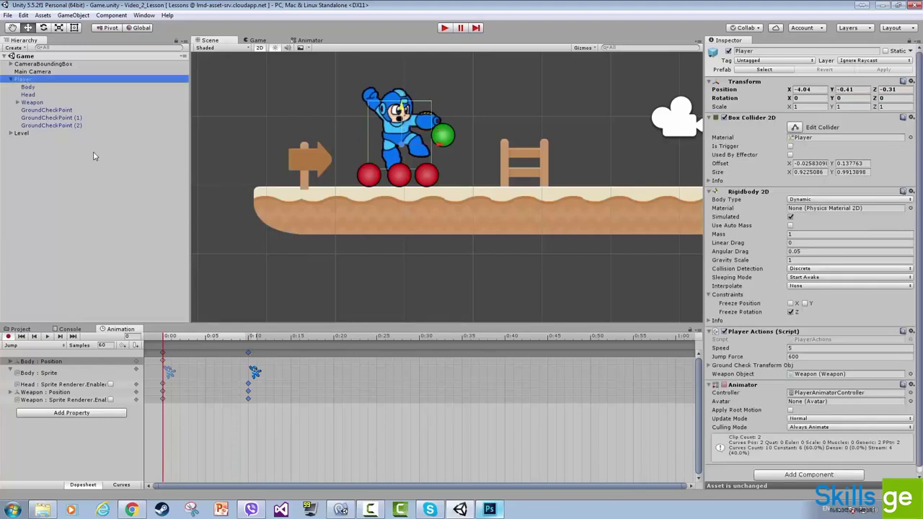
pyautogui.click(34, 86)
pyautogui.moveTo(402, 93); pyautogui.dragTo(402, 88)
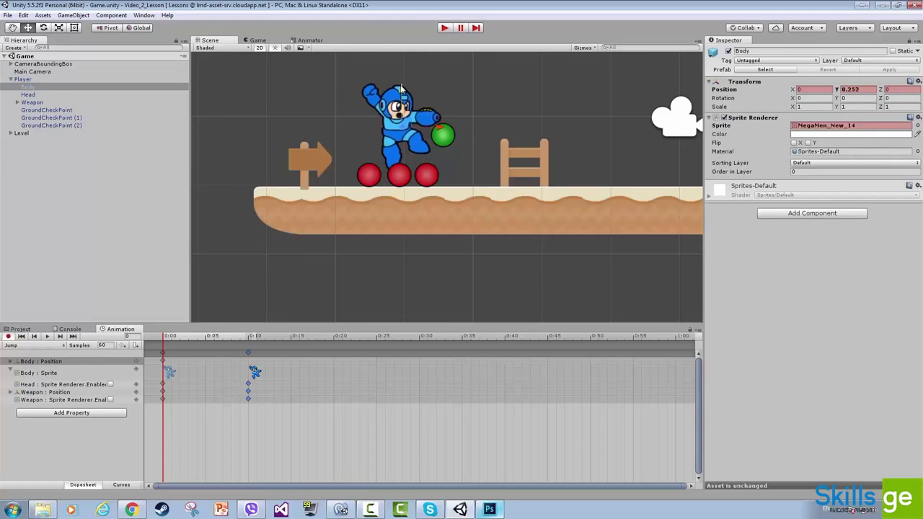
# Raise the Weapon to about Y 0.388 at 0:00 and about Y 0.374 at 0:10 in the Jump clip.
pyautogui.click(38, 104)
pyautogui.moveTo(420, 98); pyautogui.dragTo(421, 79)
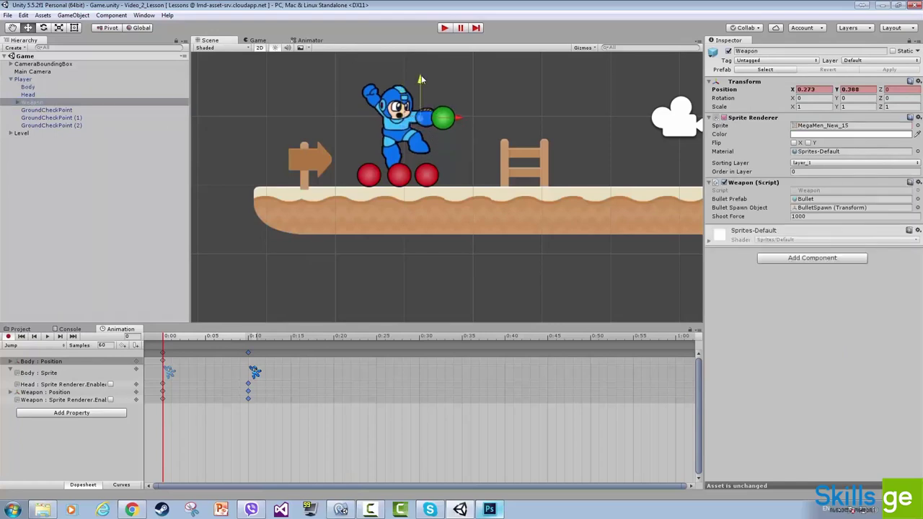
pyautogui.click(249, 338)
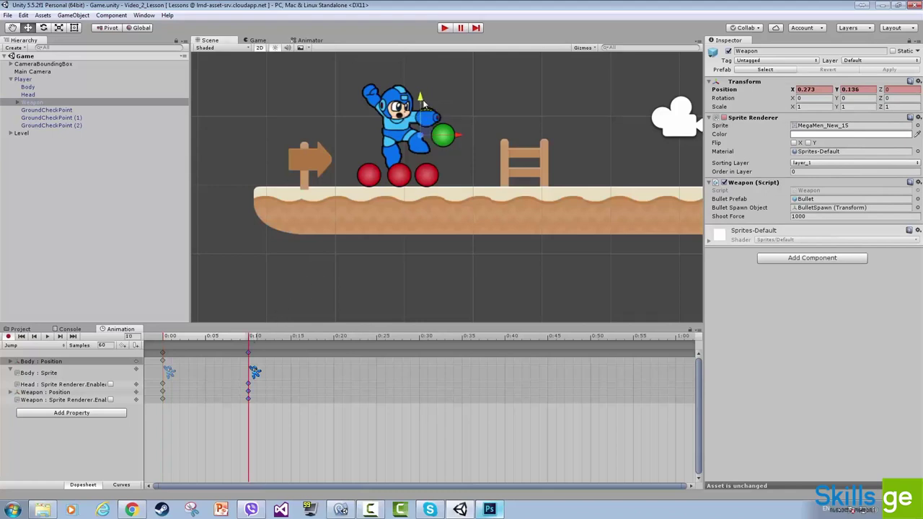
pyautogui.moveTo(422, 99); pyautogui.dragTo(423, 82)
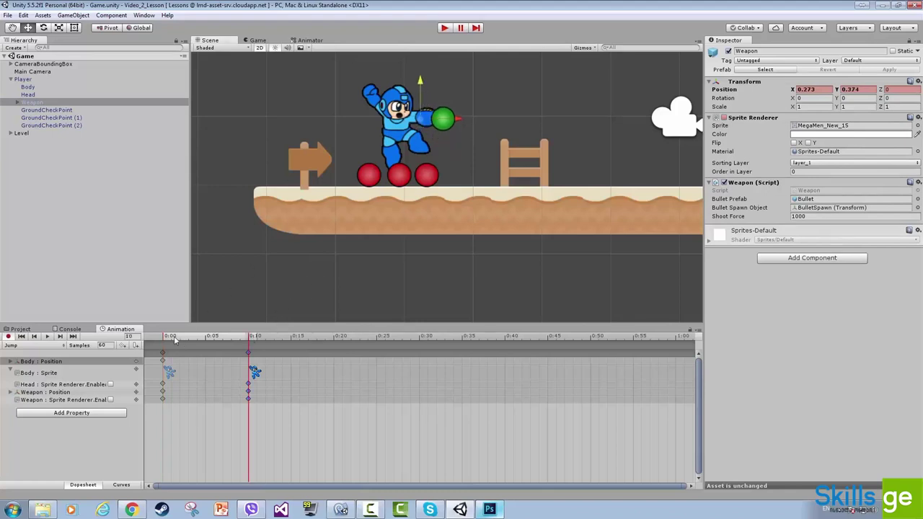
pyautogui.moveTo(165, 337)
pyautogui.mouseDown()
pyautogui.moveTo(256, 337)
pyautogui.moveTo(163, 338)
pyautogui.mouseUp()
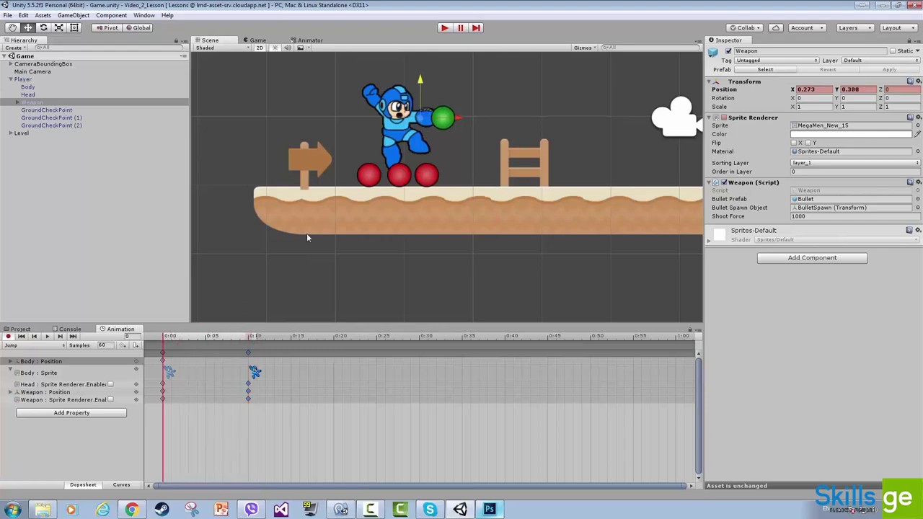
# Switch the Player's animation to the Idle clip and play it back.
pyautogui.click(28, 79)
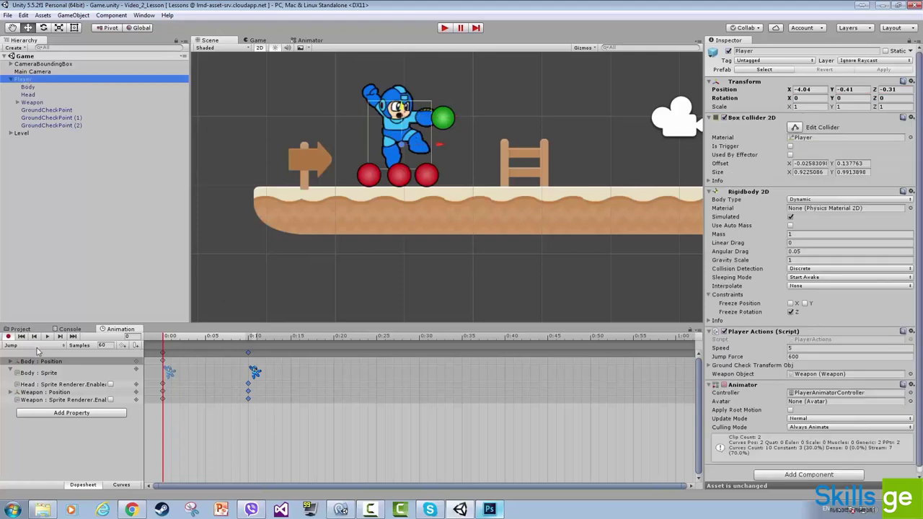
pyautogui.click(12, 345)
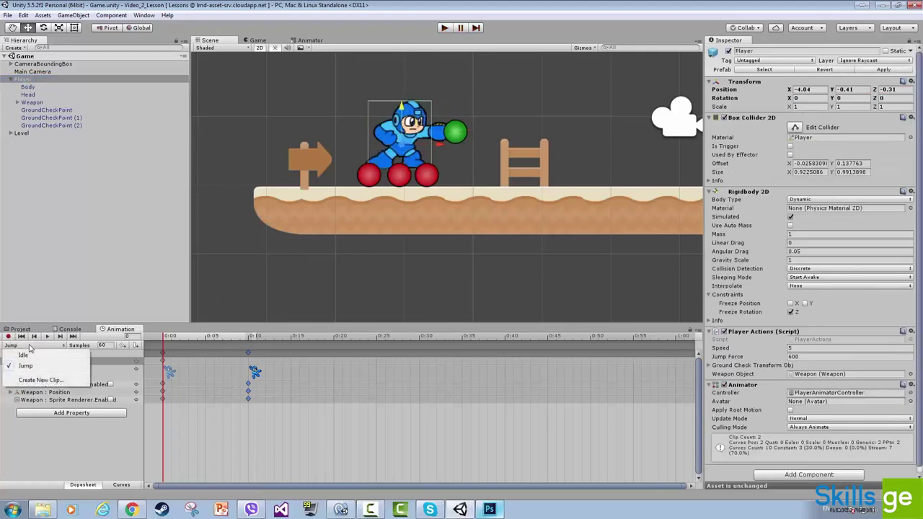
pyautogui.click(22, 354)
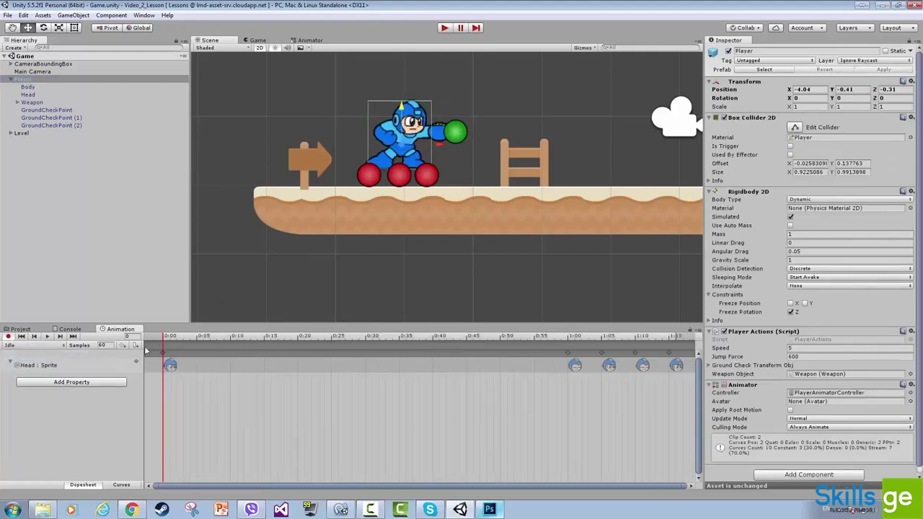
pyautogui.click(47, 336)
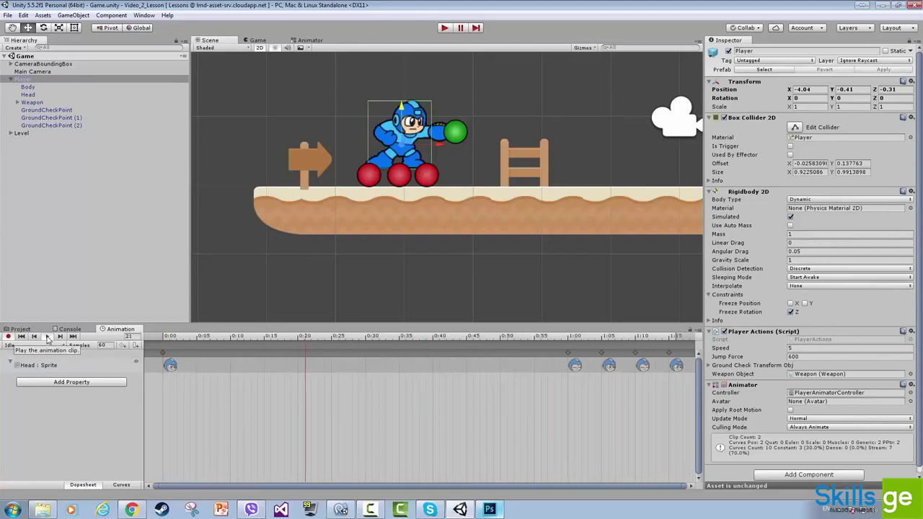
pyautogui.click(47, 337)
# Switch back to the Jump clip and play it back.
pyautogui.click(12, 345)
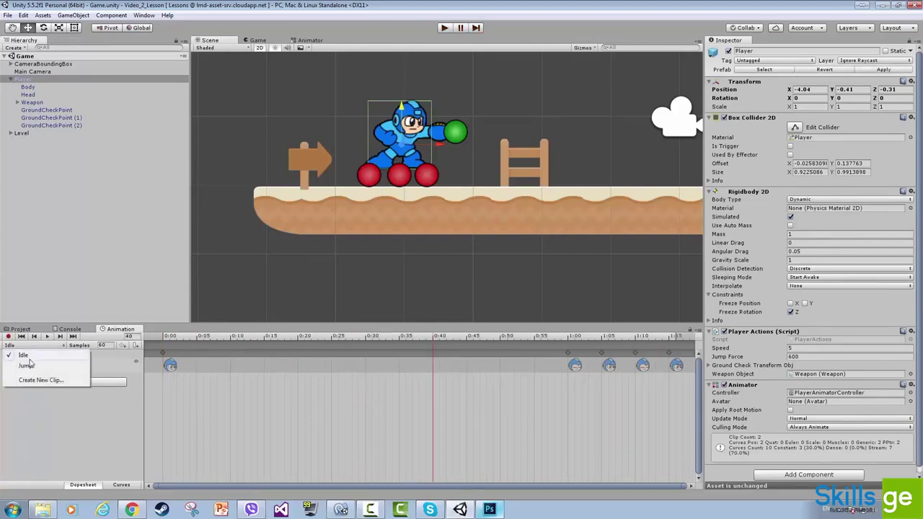
pyautogui.click(22, 363)
pyautogui.click(7, 337)
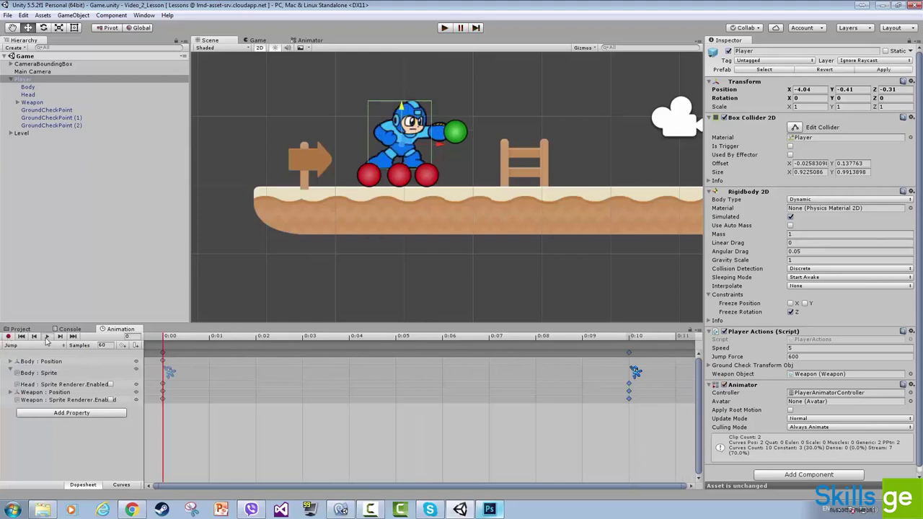
pyautogui.click(47, 336)
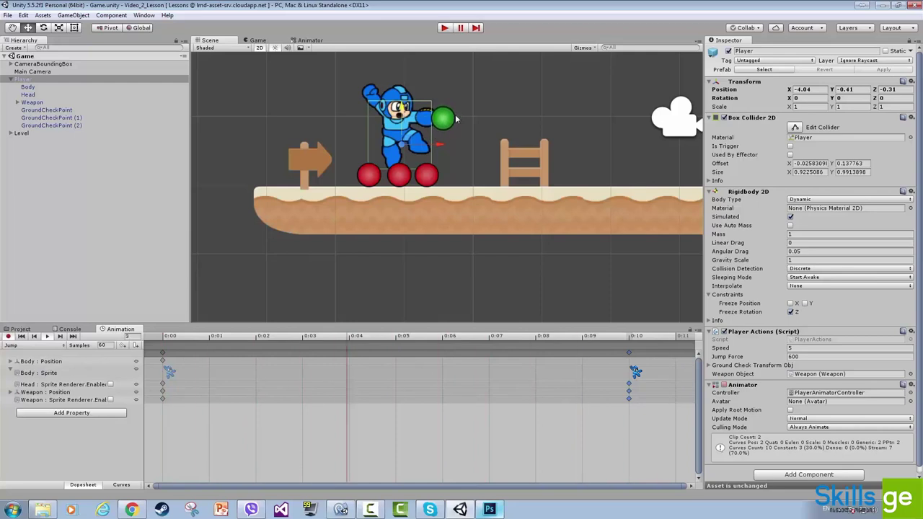
pyautogui.click(47, 337)
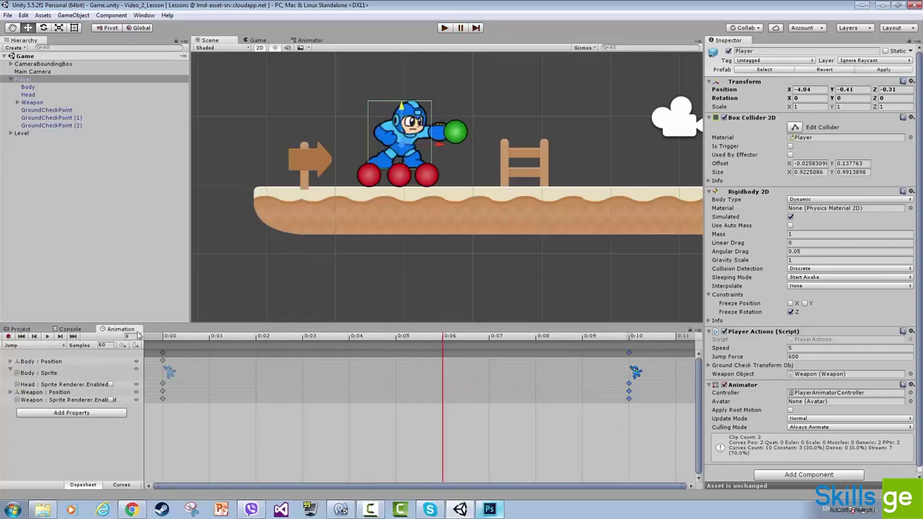
# Create a new animation clip named Run and save it in the Animations folder.
pyautogui.click(60, 346)
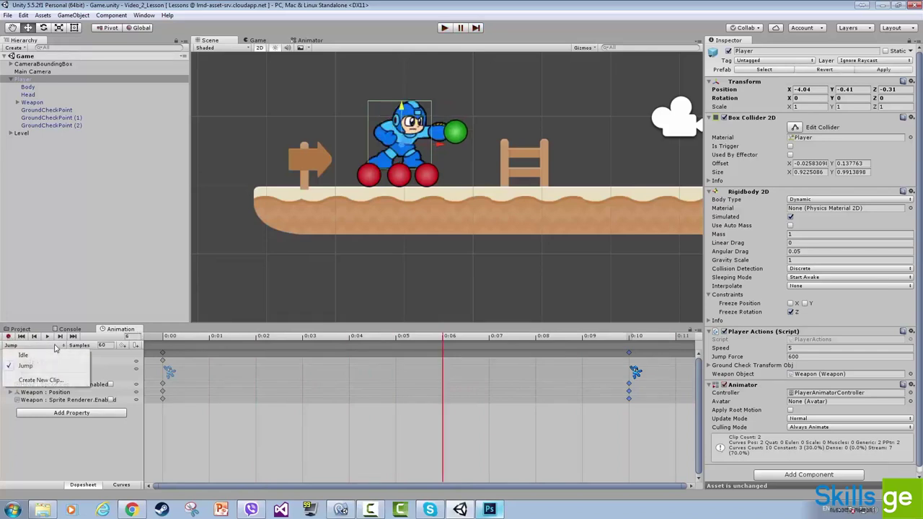
pyautogui.click(42, 380)
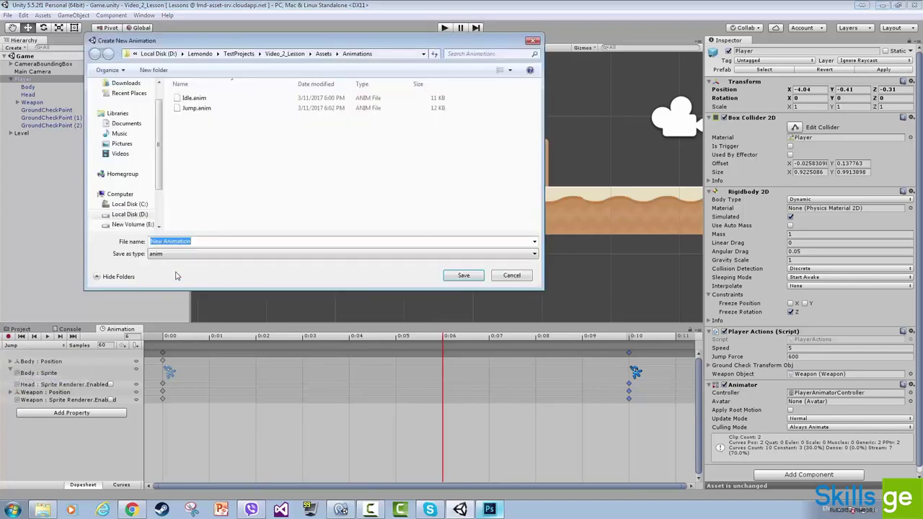
pyautogui.write('Ru')
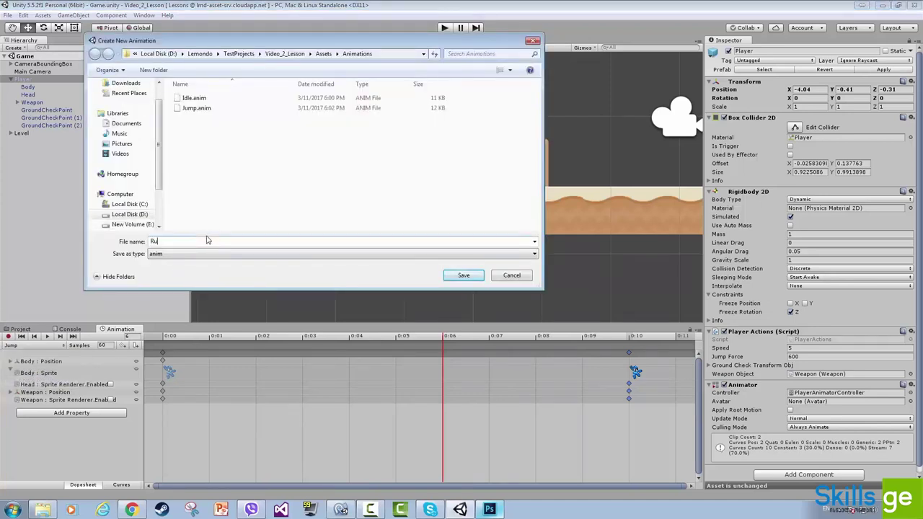
pyautogui.write('n')
pyautogui.click(465, 277)
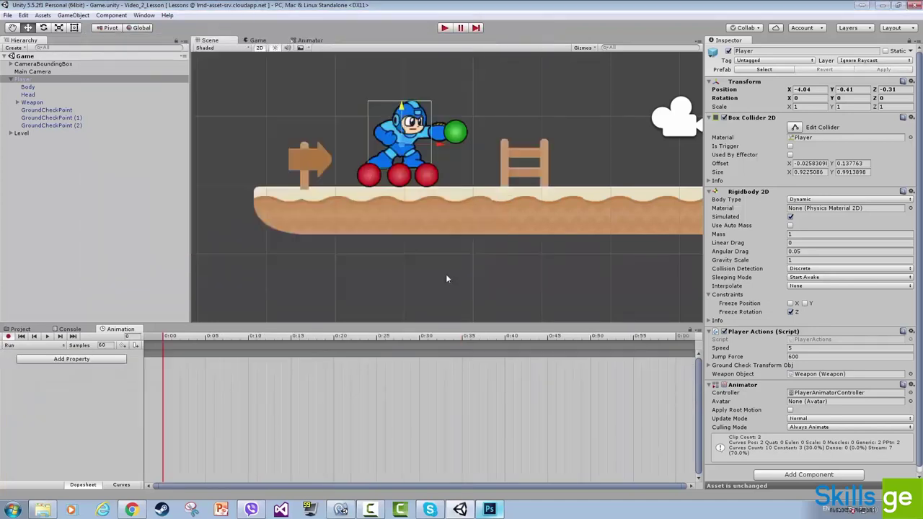
pyautogui.click(21, 330)
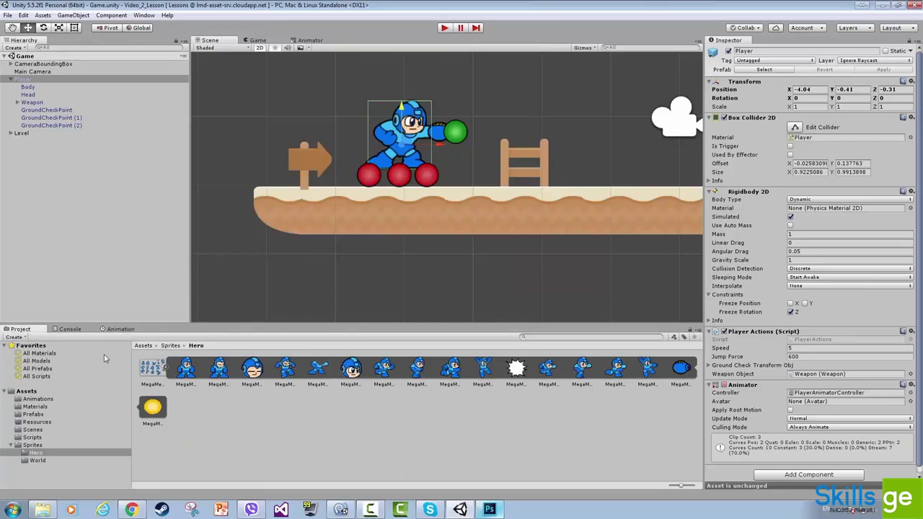
pyautogui.click(121, 329)
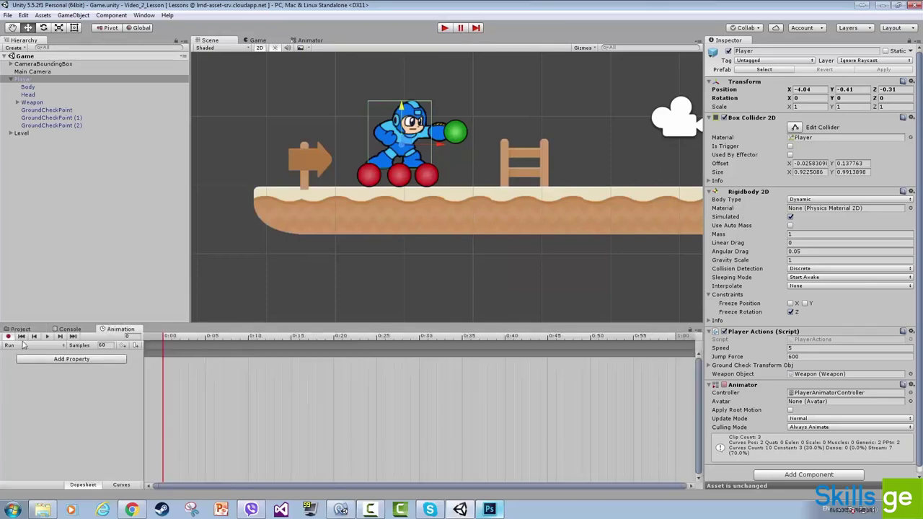
pyautogui.click(29, 86)
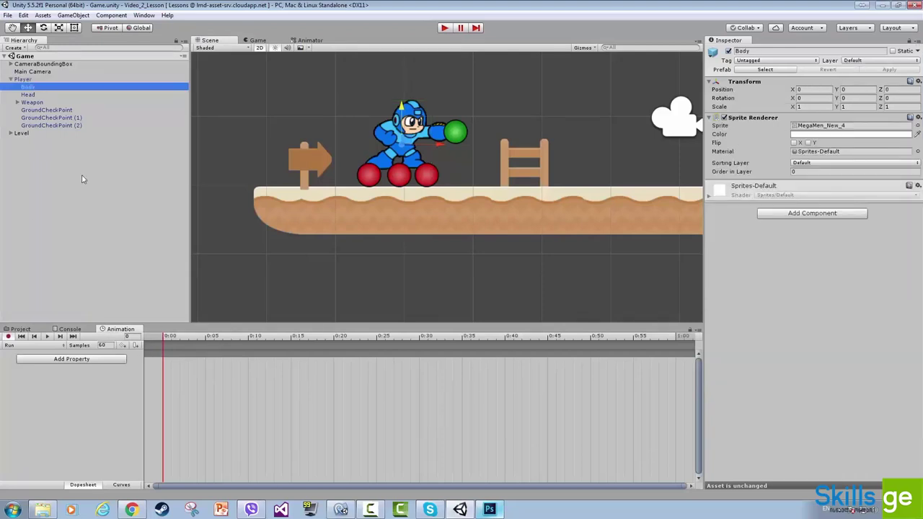
pyautogui.click(20, 330)
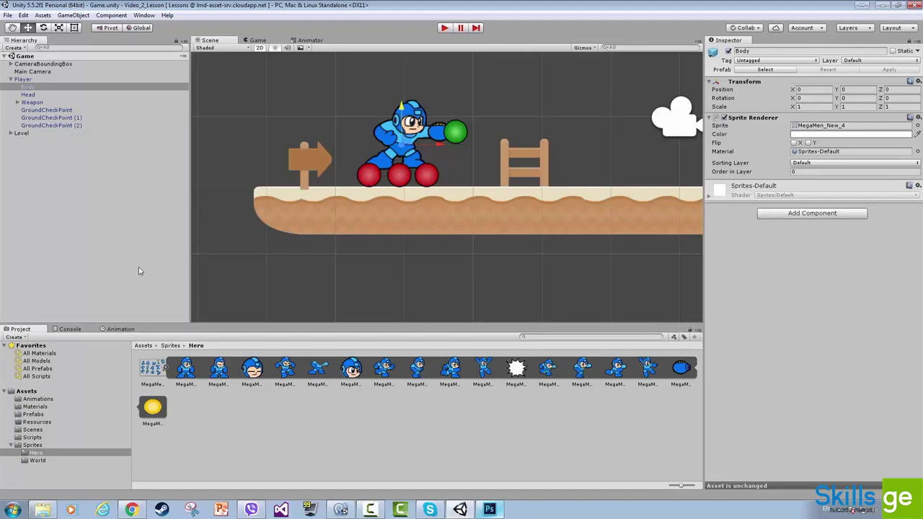
pyautogui.click(116, 331)
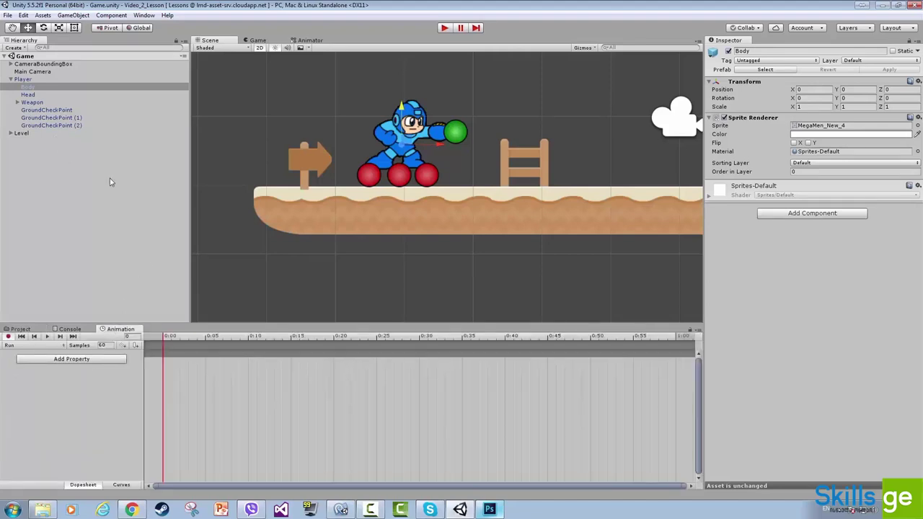
# Key the Head's Sprite Renderer as disabled at 0:00 in the Run clip.
pyautogui.click(29, 95)
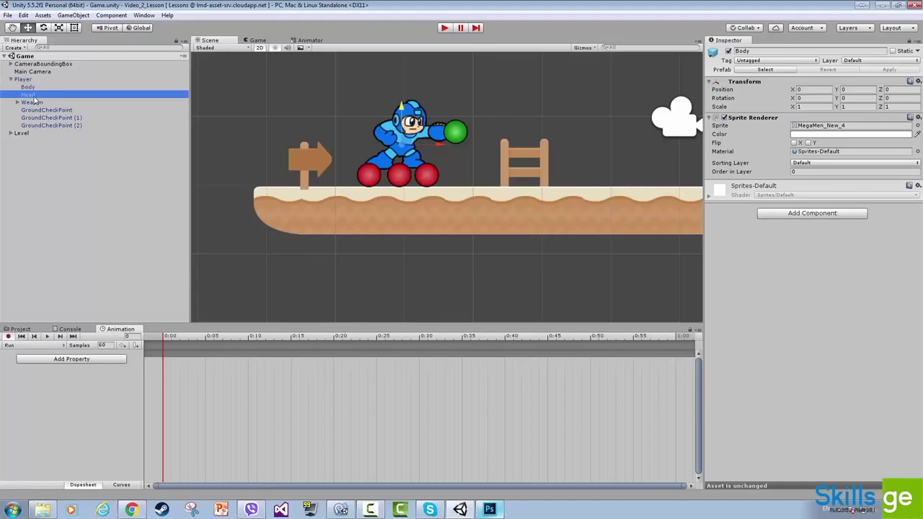
pyautogui.click(724, 118)
pyautogui.click(724, 118)
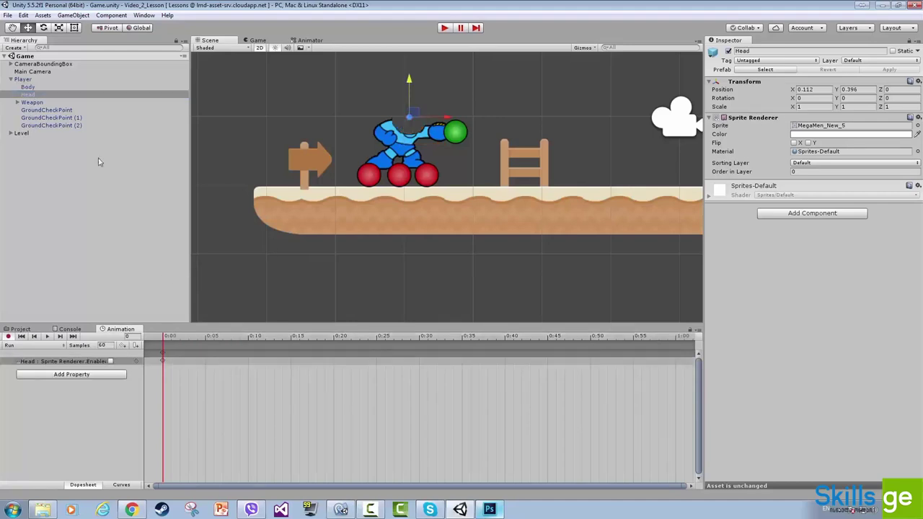
# Key the Body's sprite as MegaMen_New_11 from the Hero sprites at 0:00 in the Run clip.
pyautogui.click(28, 87)
pyautogui.click(20, 328)
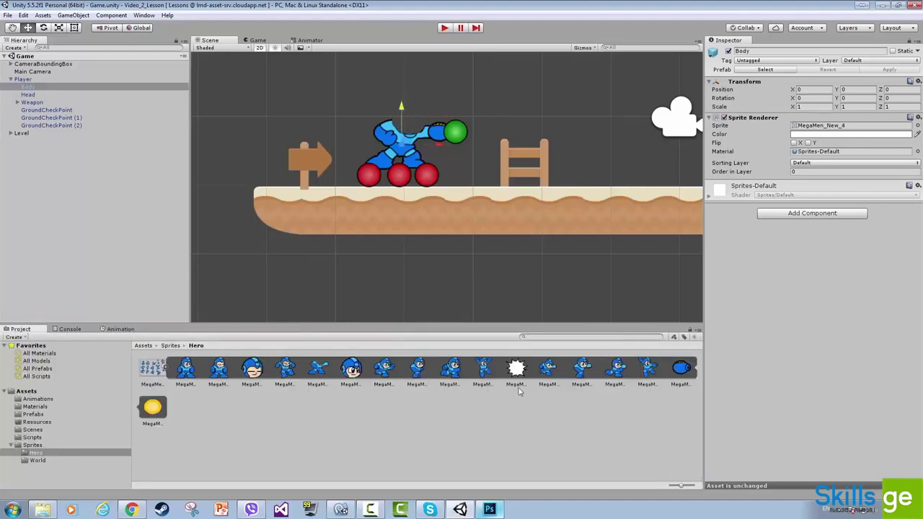
pyautogui.moveTo(548, 368); pyautogui.dragTo(822, 127)
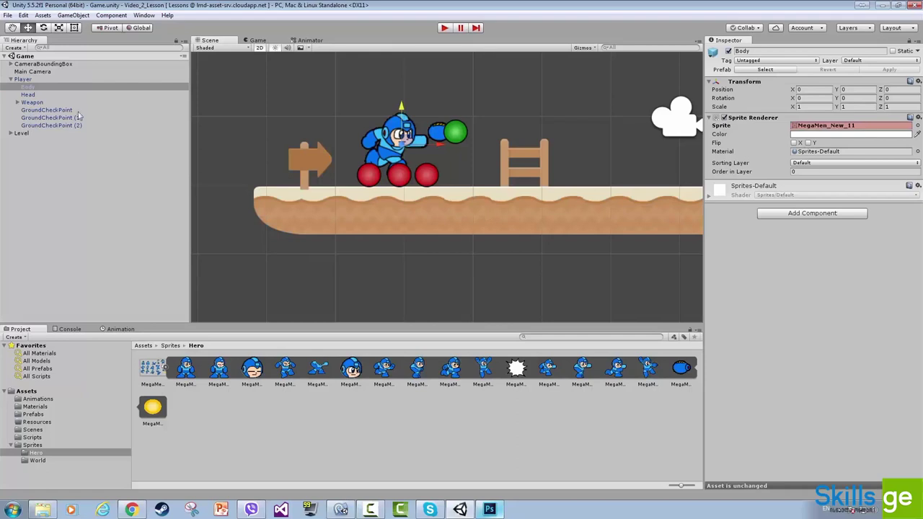
# Key the Weapon's position at 0:00 in the Run clip at about X 0.28, Y 0.045, aligned with the Body's hand.
pyautogui.click(33, 102)
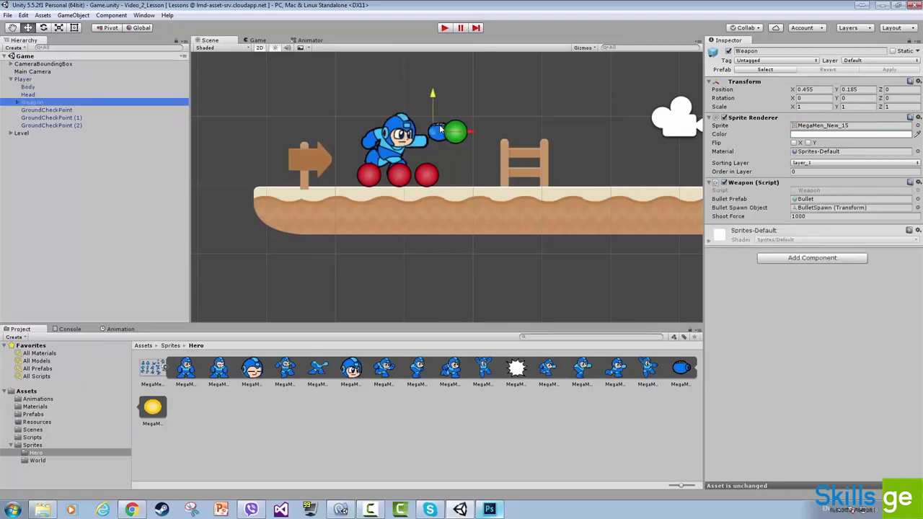
pyautogui.click(114, 329)
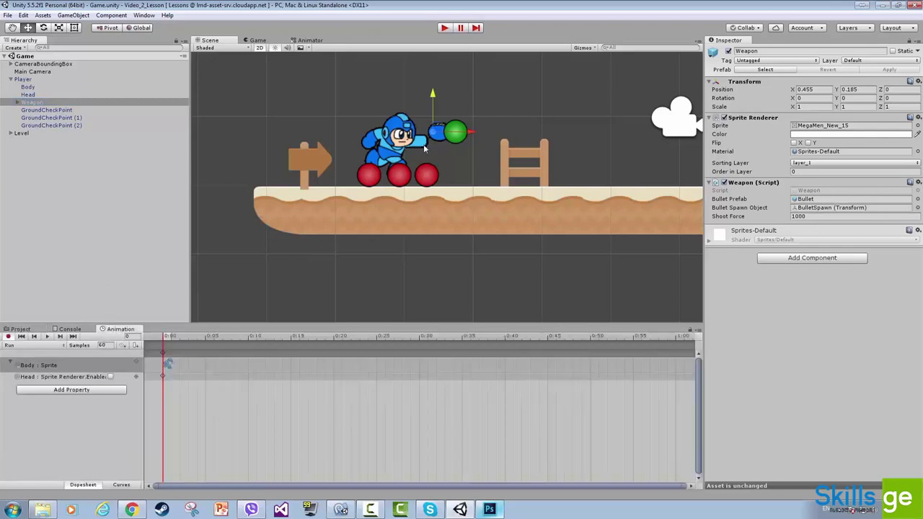
pyautogui.moveTo(437, 130); pyautogui.dragTo(425, 141)
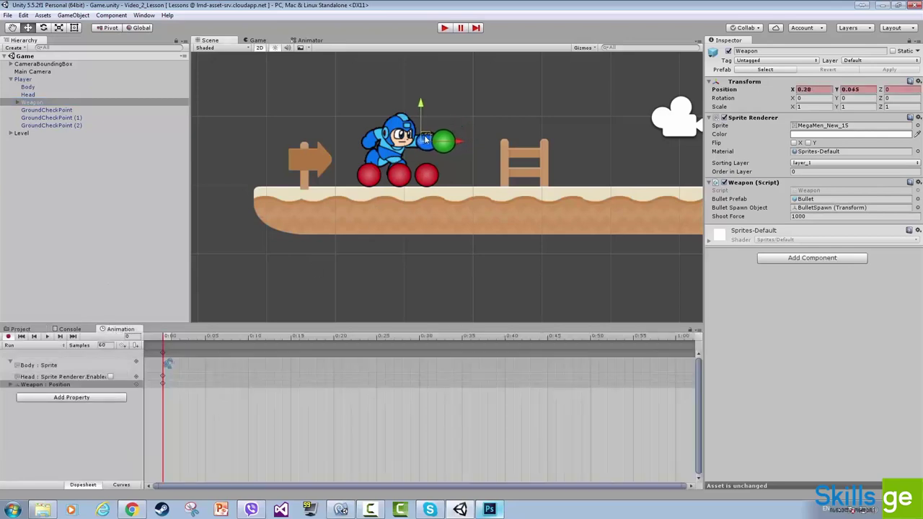
# Key the Body's sprite as MegaMen_New_12 from the Hero sprites at 0:15 in the Run clip.
pyautogui.click(292, 337)
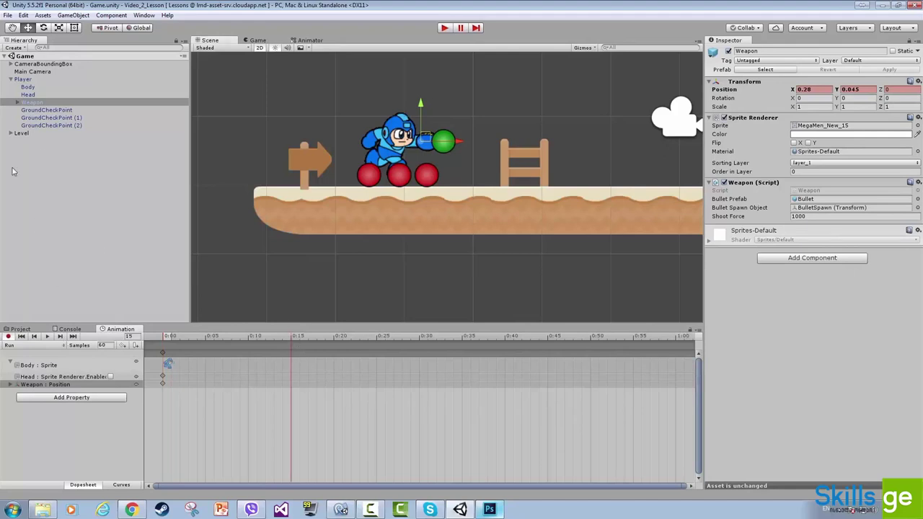
pyautogui.click(28, 86)
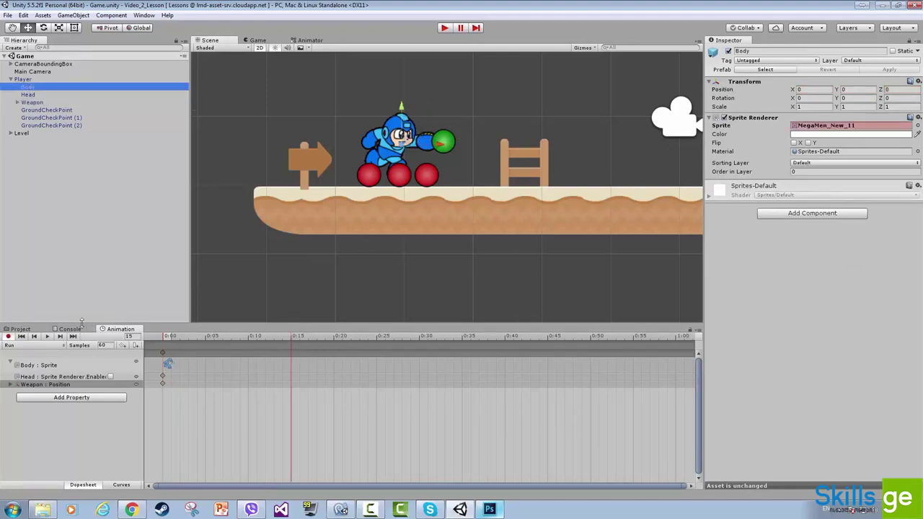
pyautogui.click(23, 329)
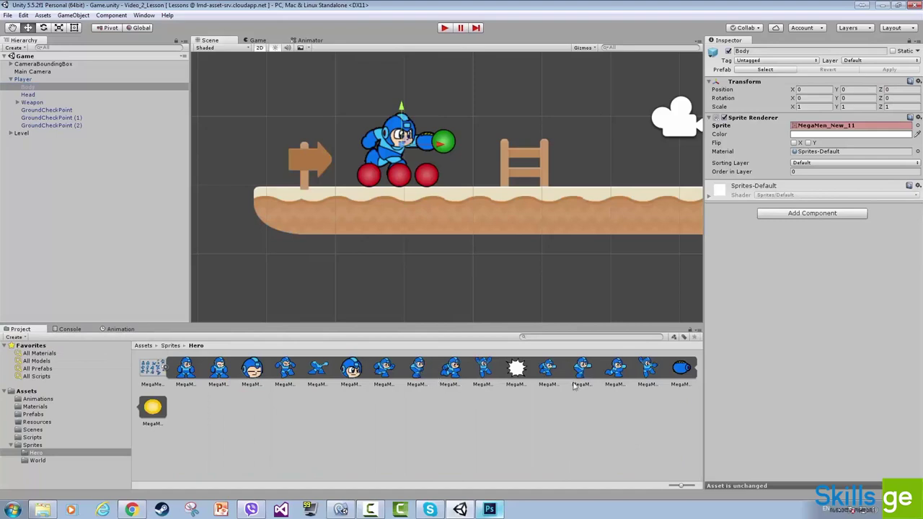
pyautogui.moveTo(583, 371); pyautogui.dragTo(844, 126)
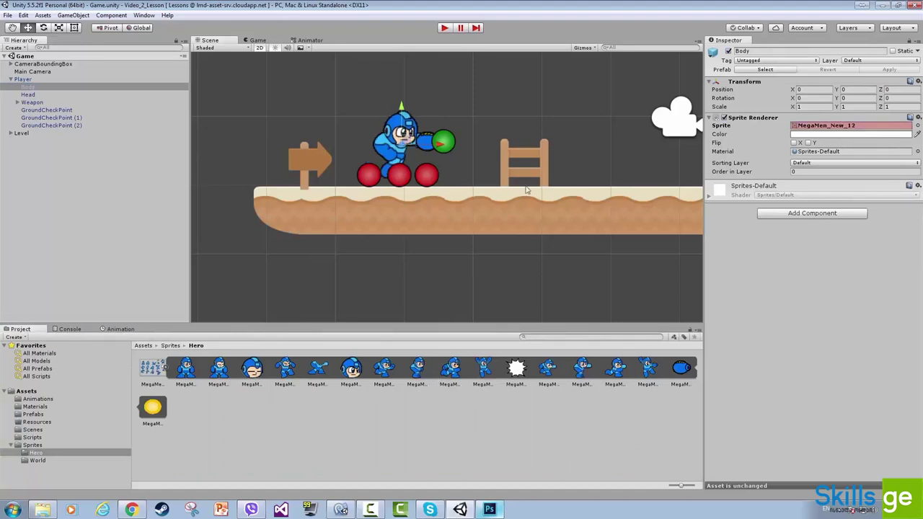
# Key the Weapon's position at 0:15 at about X 0.30, Y 0.087 to fit the hand, and scrub from 0:00 to 0:15.
pyautogui.click(32, 103)
pyautogui.click(431, 135)
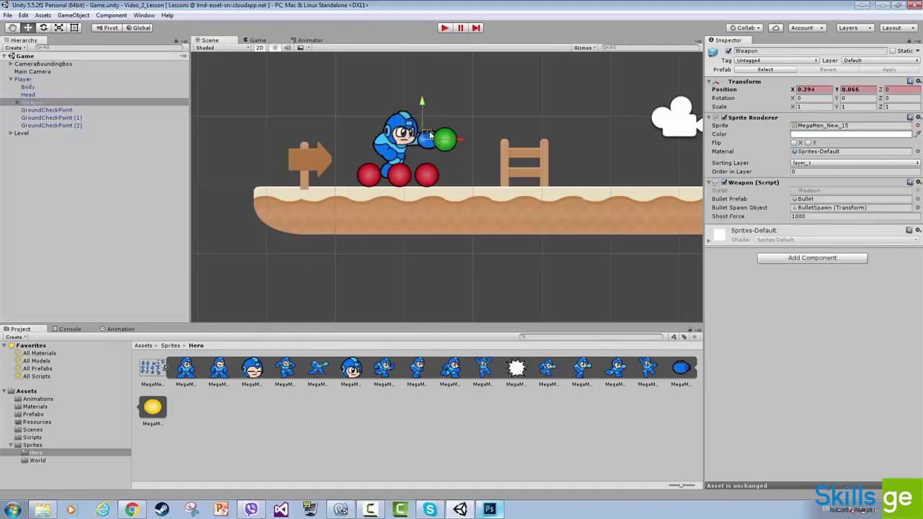
pyautogui.moveTo(431, 135); pyautogui.dragTo(431, 135)
pyautogui.click(119, 329)
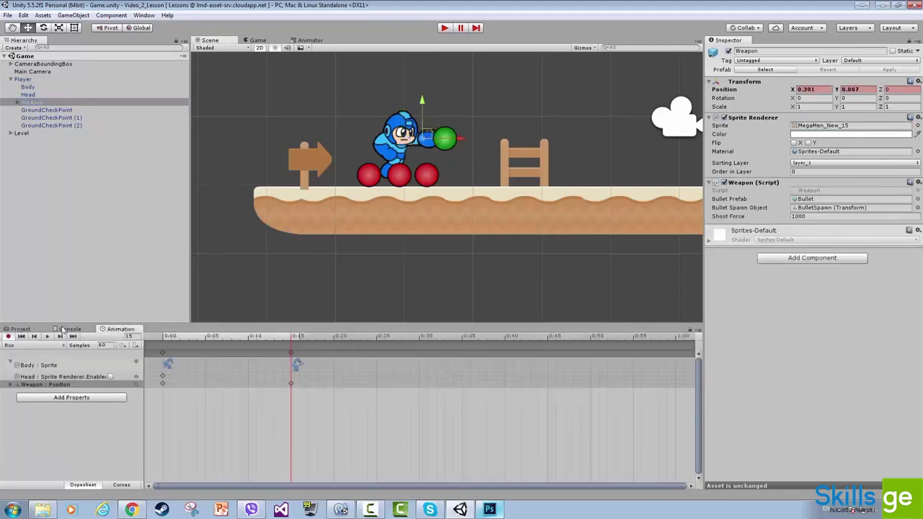
pyautogui.click(165, 337)
pyautogui.moveTo(164, 336); pyautogui.dragTo(292, 350)
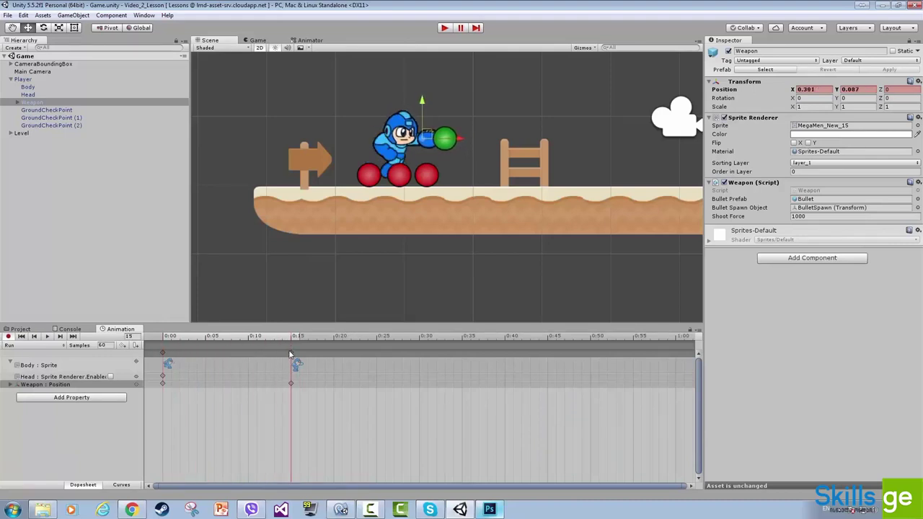
# Key the Body's sprite as MegaMen_New_13 at 0:30 in the Run clip and scrub through the frames to preview the motion.
pyautogui.click(419, 336)
pyautogui.click(28, 87)
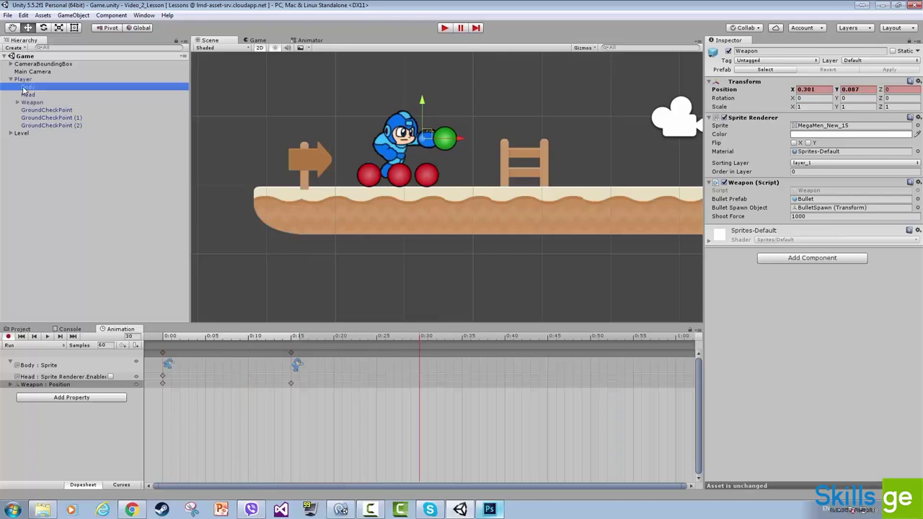
pyautogui.click(21, 328)
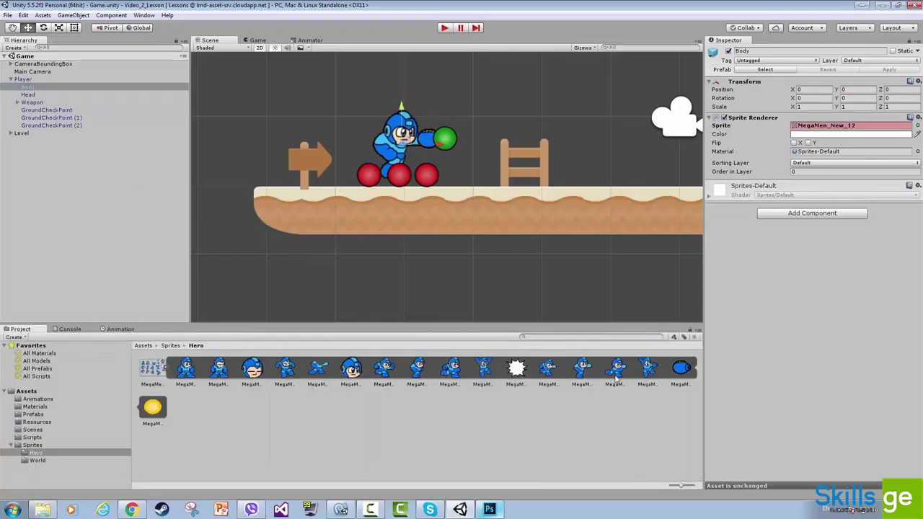
pyautogui.moveTo(616, 370); pyautogui.dragTo(833, 131)
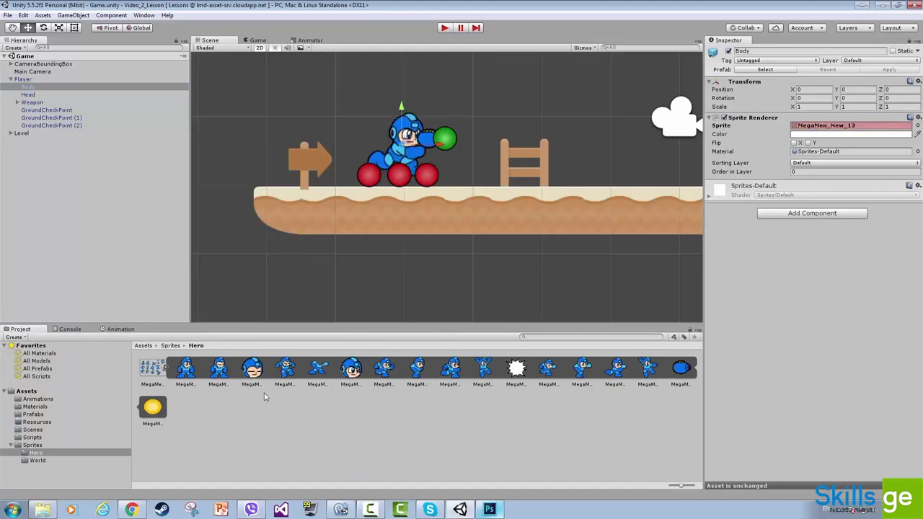
pyautogui.click(121, 329)
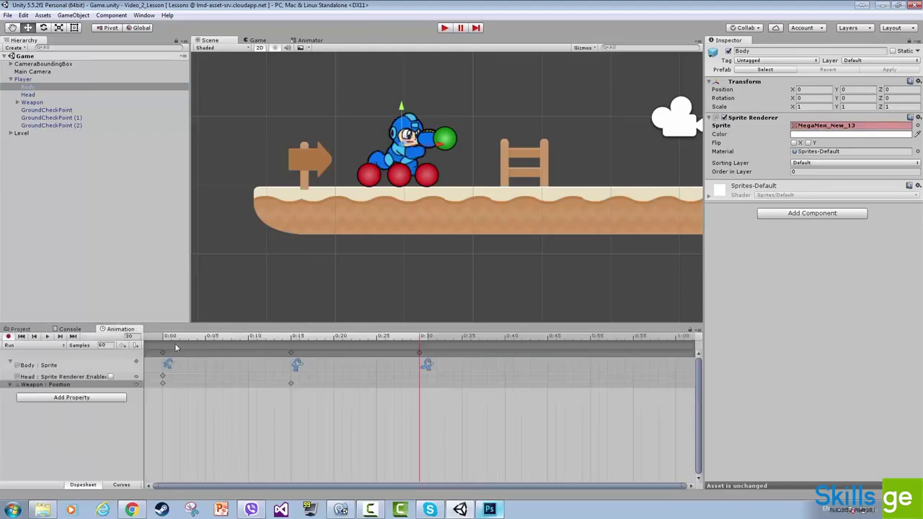
pyautogui.moveTo(163, 339); pyautogui.dragTo(416, 348)
pyautogui.moveTo(163, 345); pyautogui.dragTo(429, 347)
# Copy the Run clip's 0:15 keyframes to 0:45 and scrub from the start to 0:45.
pyautogui.click(290, 353)
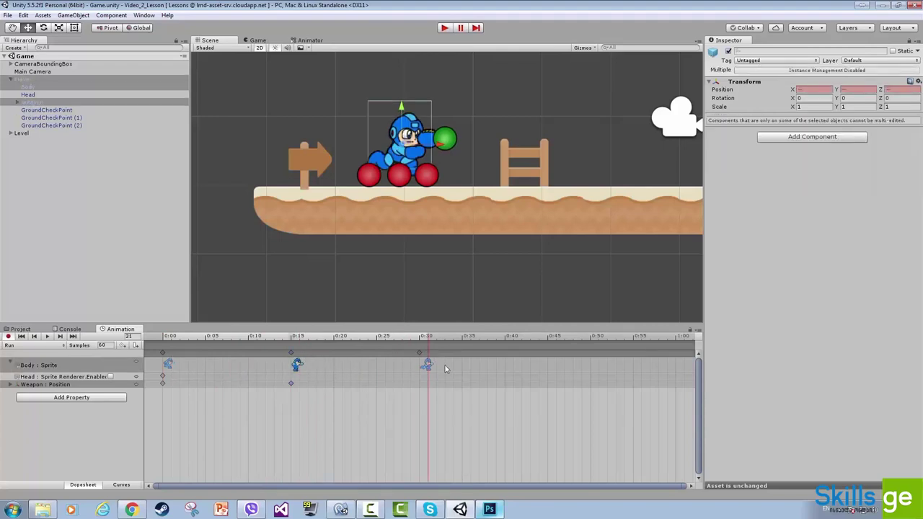
pyautogui.click(420, 341)
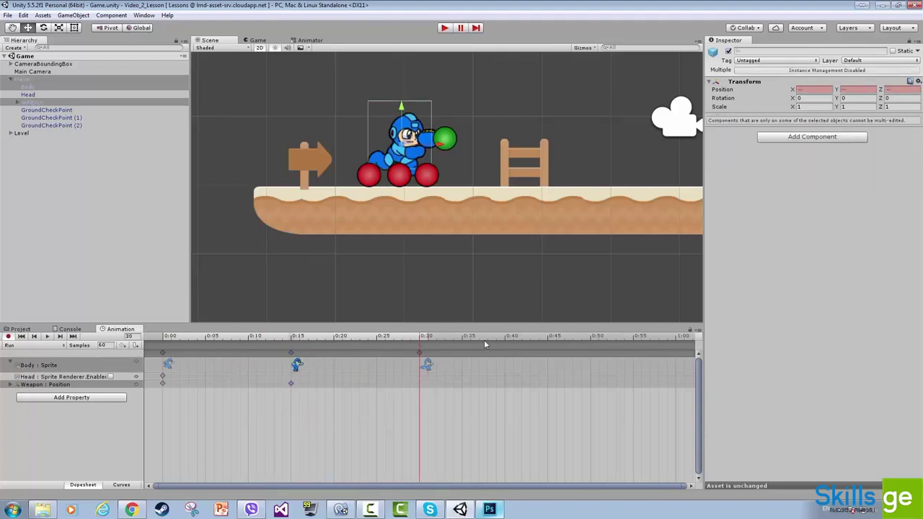
pyautogui.click(548, 341)
pyautogui.hotkey('ctrl', 'v')
pyautogui.moveTo(165, 340); pyautogui.dragTo(258, 339)
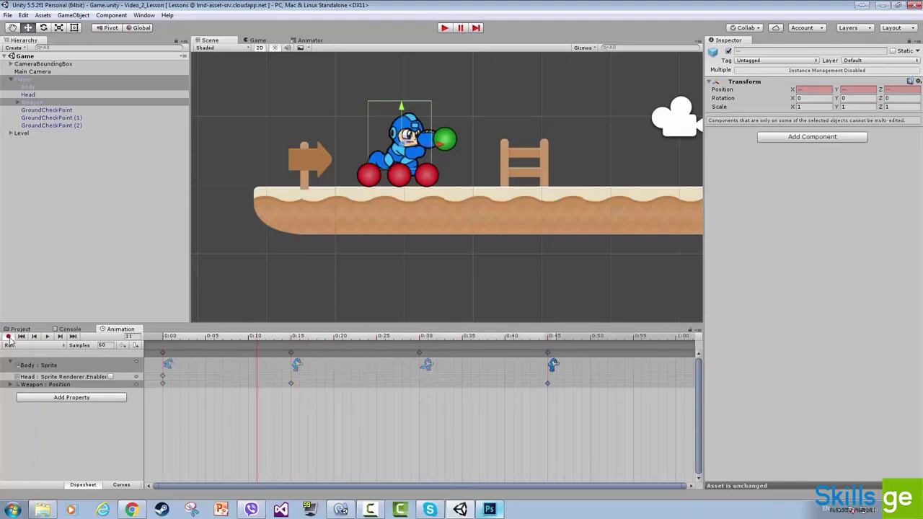
pyautogui.moveTo(163, 340); pyautogui.dragTo(548, 340)
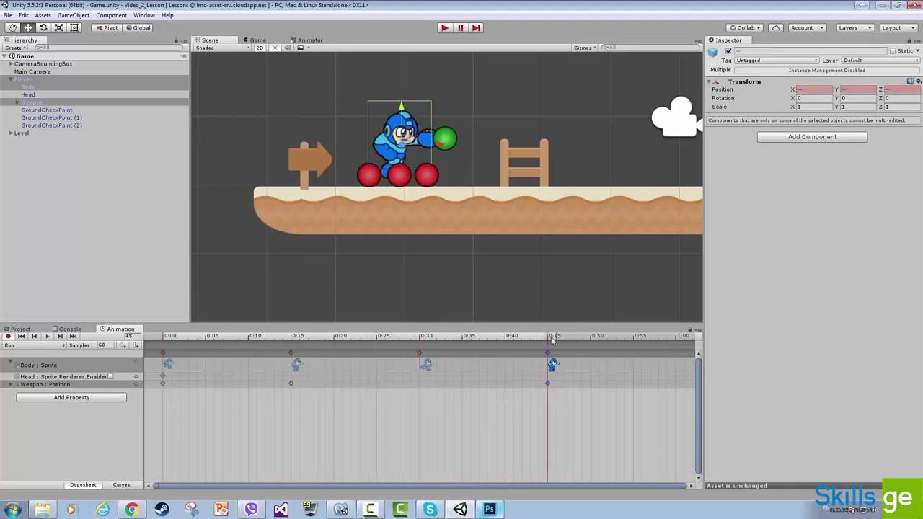
# Copy the Run clip's 0:00 keyframes to 1:00 and play the clip back.
pyautogui.click(163, 355)
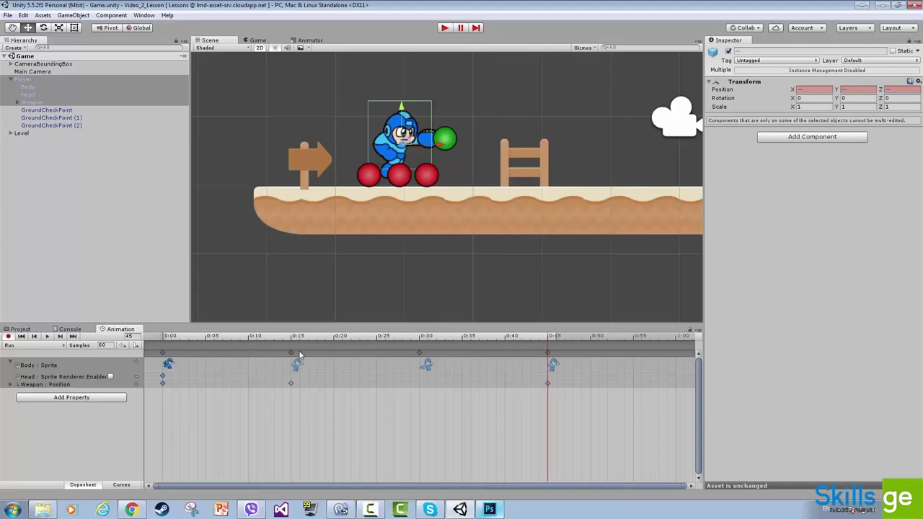
pyautogui.click(419, 354)
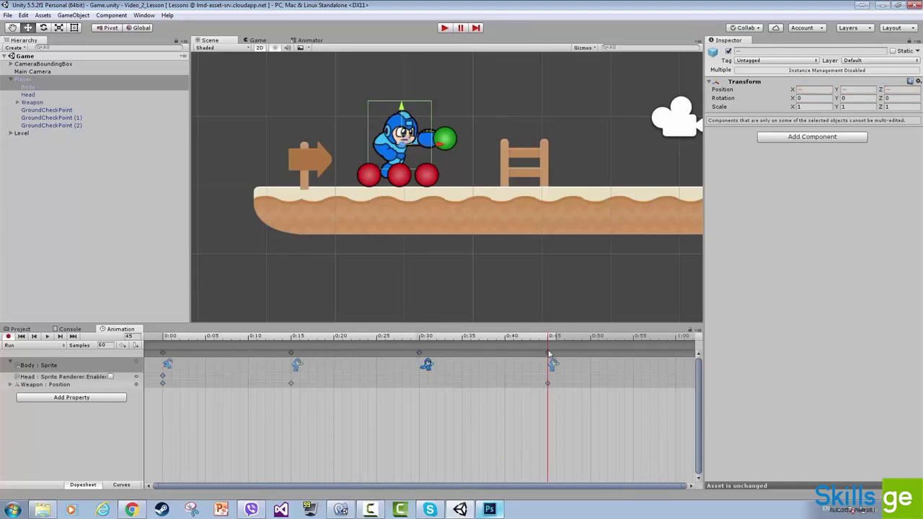
pyautogui.click(163, 354)
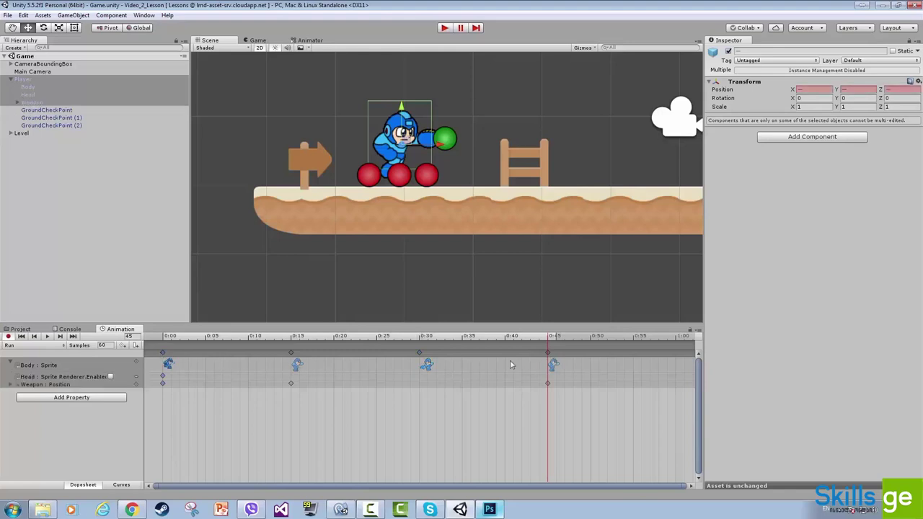
pyautogui.moveTo(571, 344); pyautogui.dragTo(675, 343)
pyautogui.hotkey('ctrl', 'v')
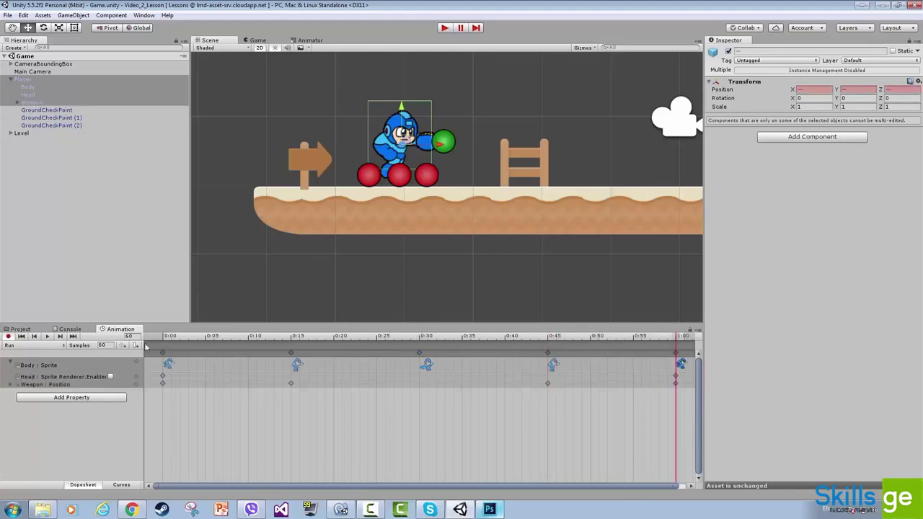
pyautogui.click(46, 337)
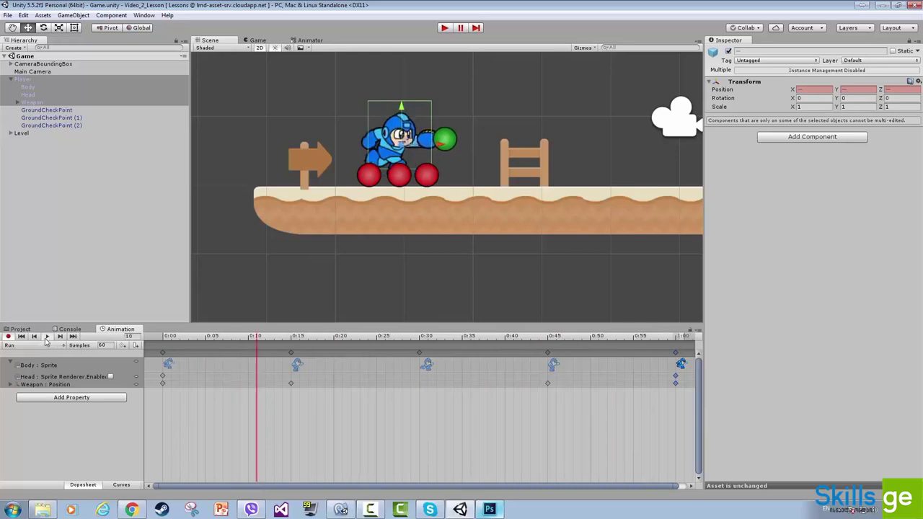
pyautogui.click(46, 337)
# Move the Run clip's later keyframes to 0:05, 0:10, 0:15 and 0:20, and play the faster clip from the start.
pyautogui.moveTo(292, 355); pyautogui.dragTo(209, 361)
pyautogui.moveTo(420, 352); pyautogui.dragTo(250, 354)
pyautogui.moveTo(548, 353); pyautogui.dragTo(292, 354)
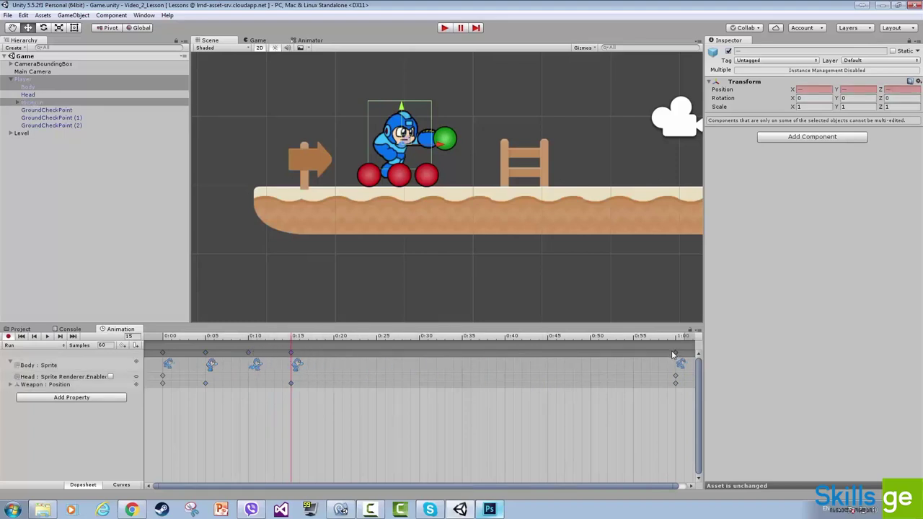
pyautogui.moveTo(678, 355); pyautogui.dragTo(332, 367)
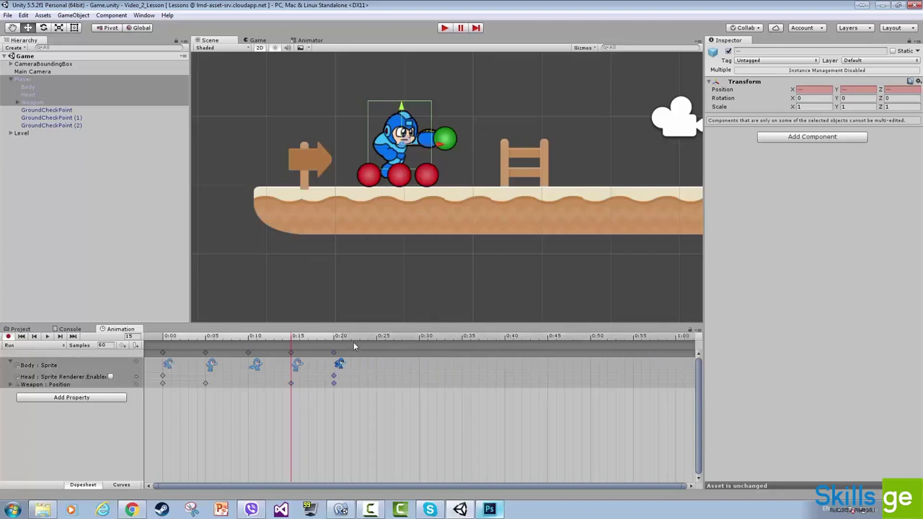
pyautogui.click(165, 338)
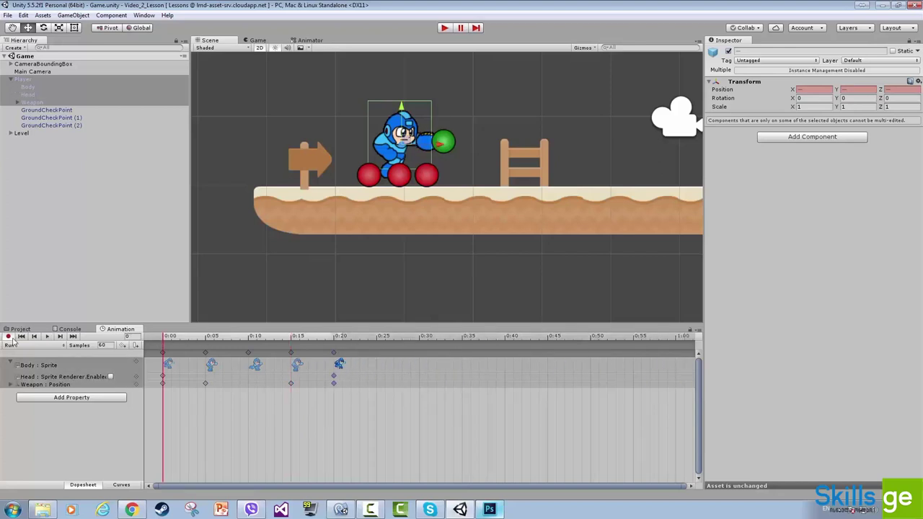
pyautogui.click(46, 337)
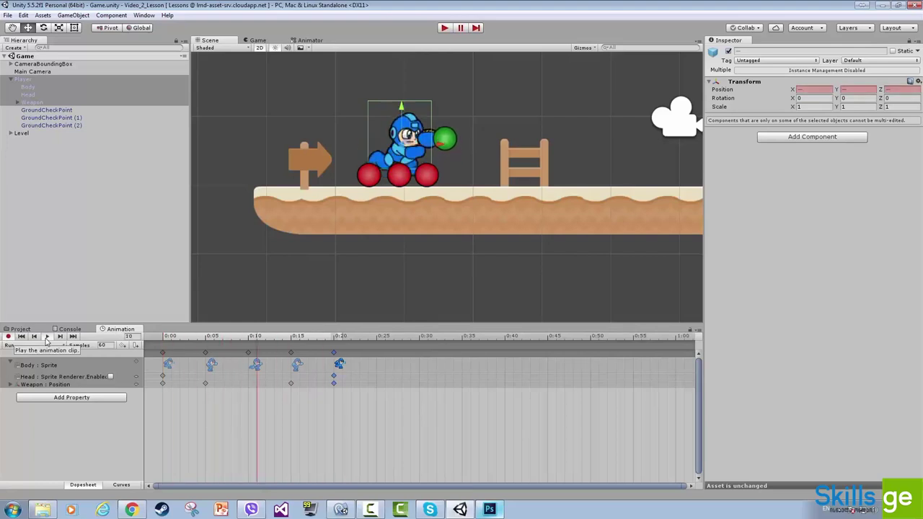
# Stretch the Run clip's keyframe spacing so its last keyframes sit at 0:25, and play the clip back.
pyautogui.click(243, 372)
pyautogui.moveTo(334, 354); pyautogui.dragTo(360, 356)
pyautogui.moveTo(208, 355); pyautogui.dragTo(379, 356)
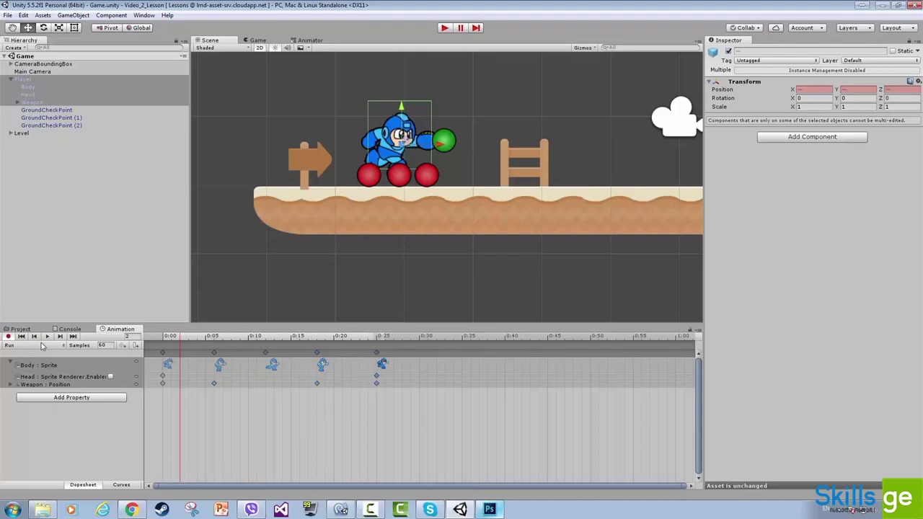
pyautogui.click(162, 344)
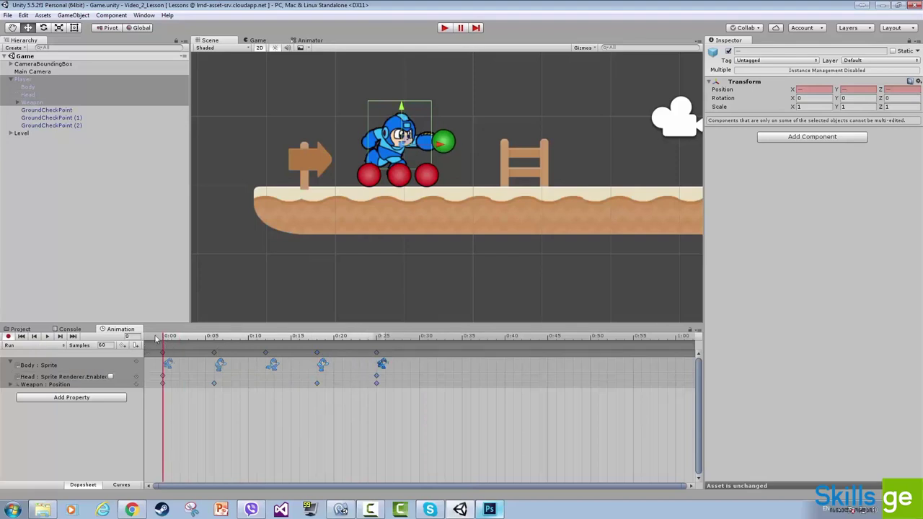
pyautogui.click(60, 336)
pyautogui.click(48, 337)
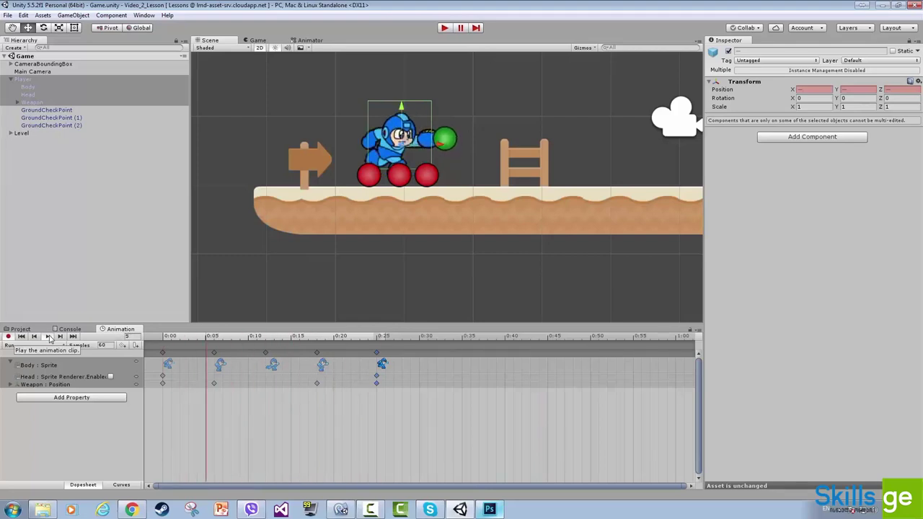
pyautogui.click(47, 337)
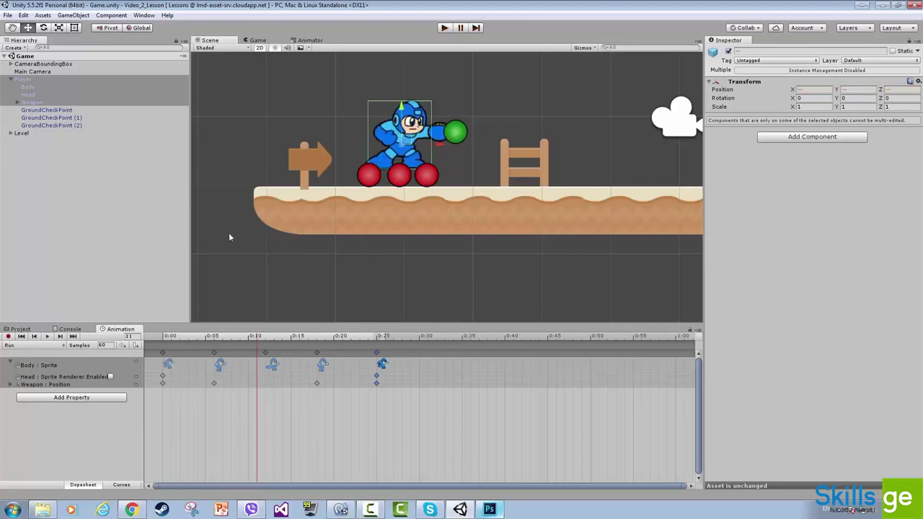
# Select the Player and test the game in Play mode, then stop it.
pyautogui.click(26, 80)
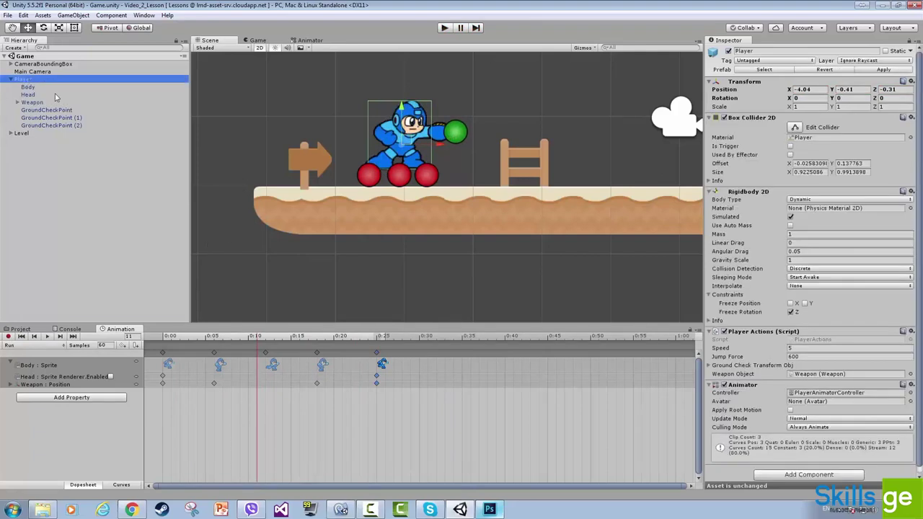
pyautogui.click(444, 28)
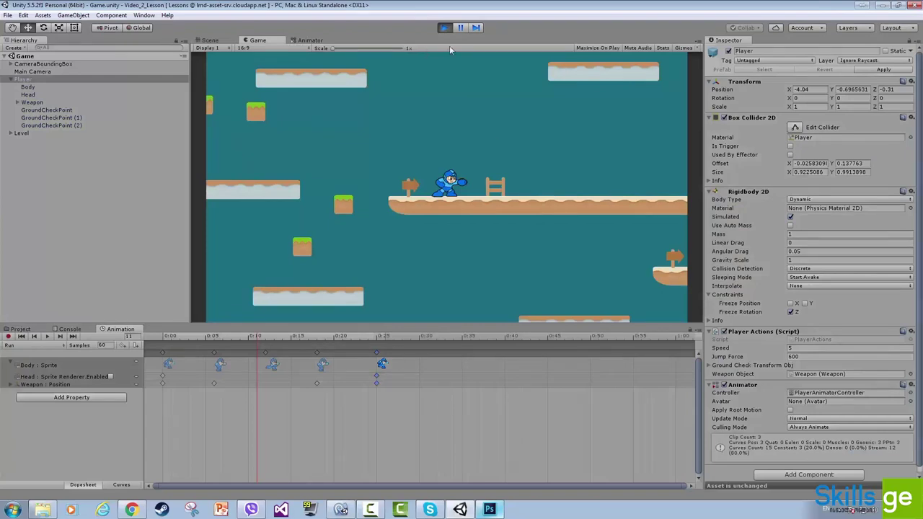
pyautogui.click(444, 28)
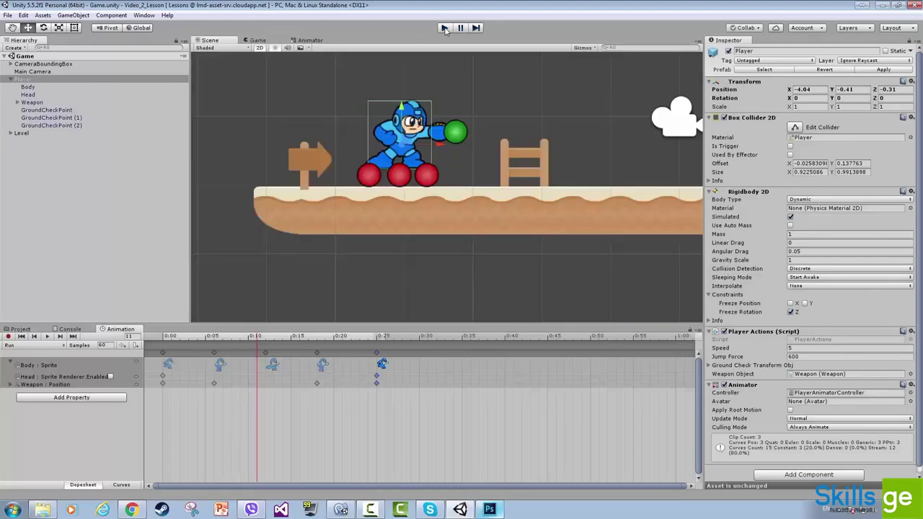